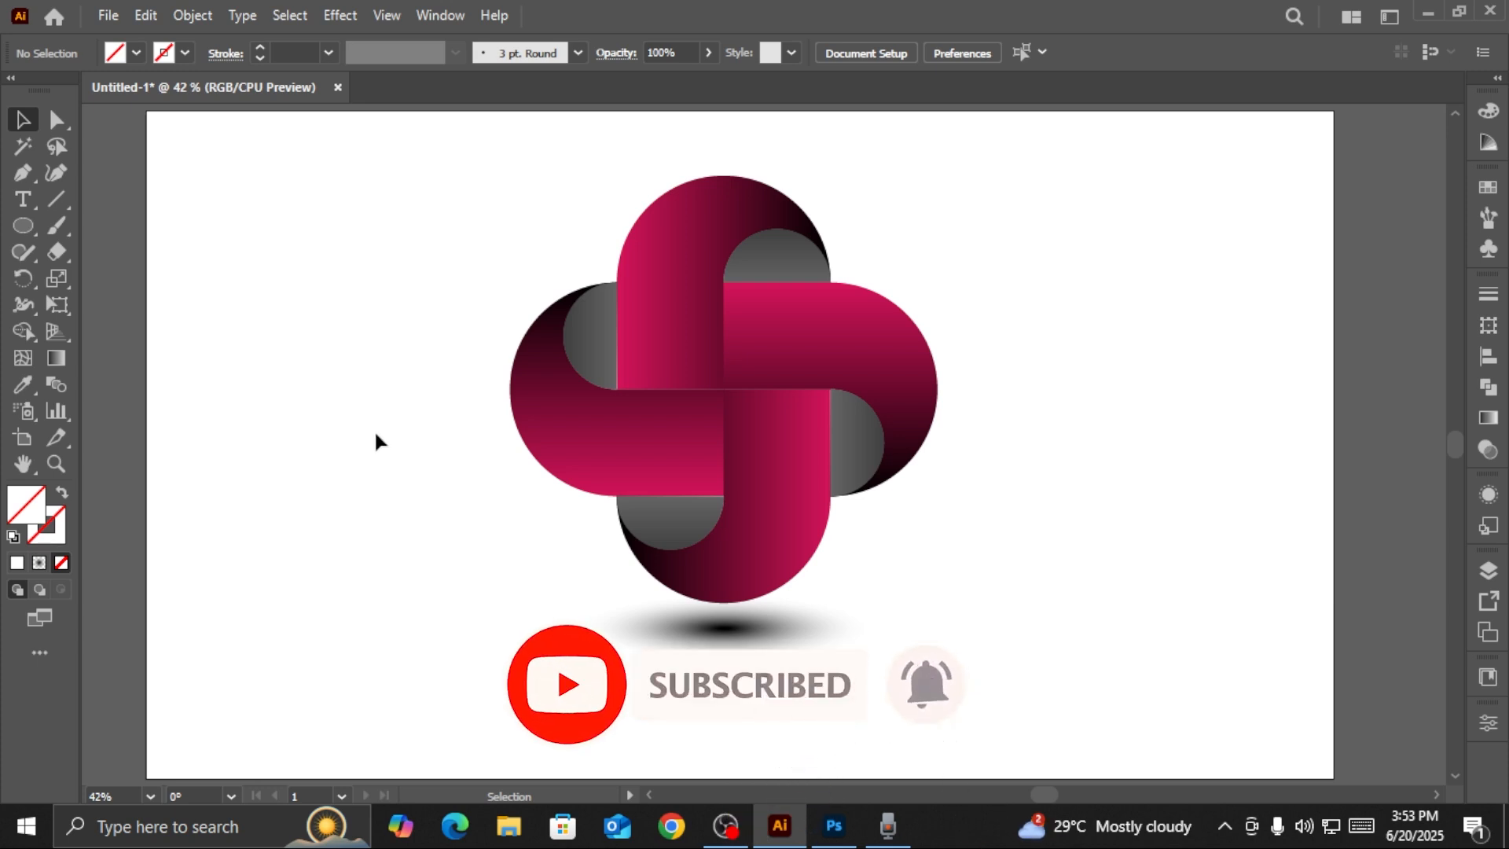
# Delete all the existing logo artwork from the artboard
pyautogui.moveTo(394, 236); pyautogui.dragTo(997, 611)
pyautogui.press('Delete')
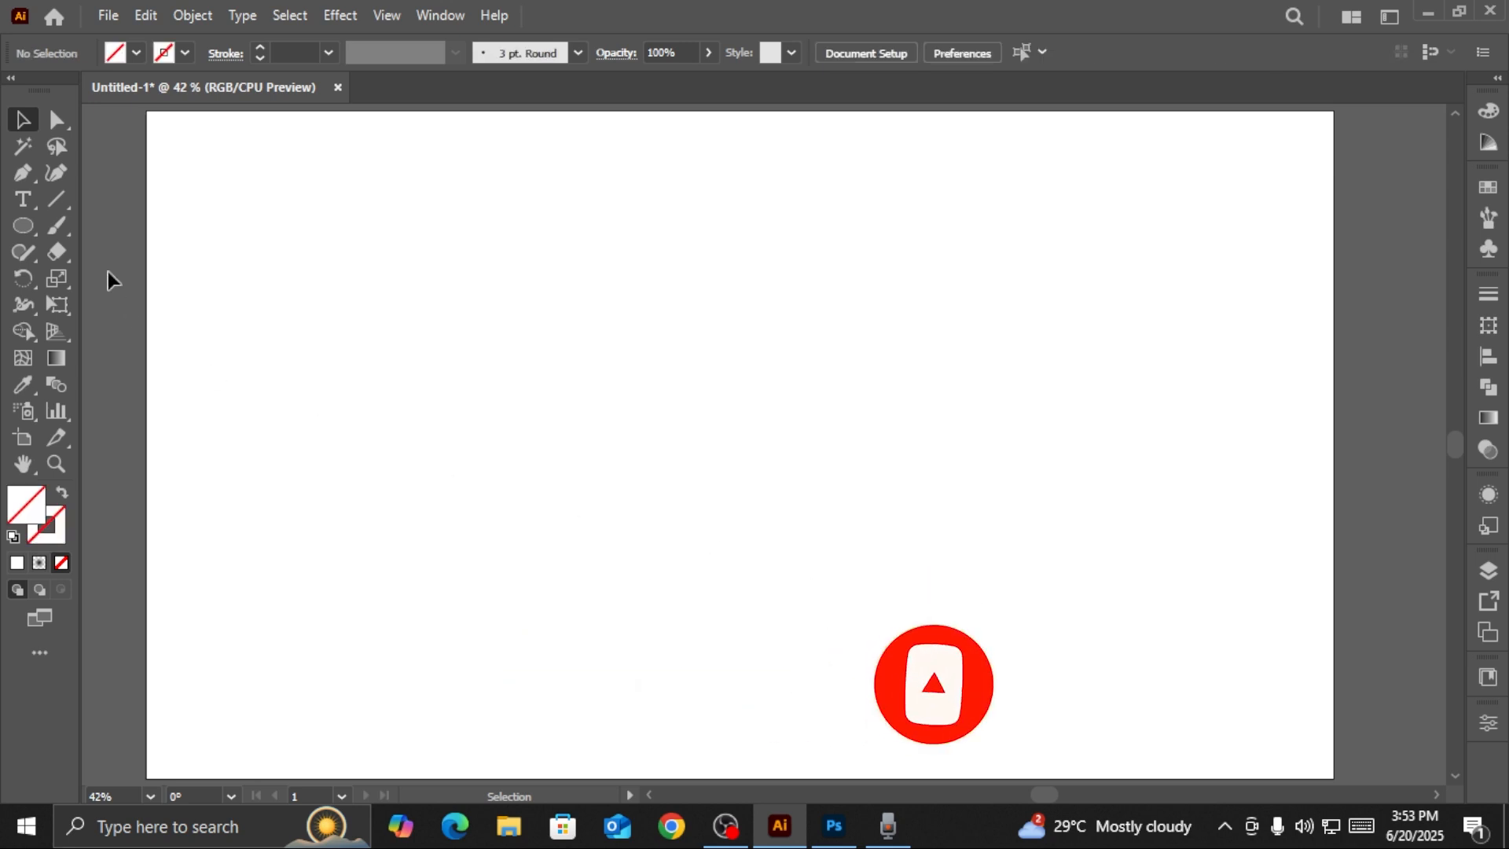
# Draw a square with a black 1 pt stroke and no fill, slightly above and left of the artboard's centre
pyautogui.rightClick(31, 226)
pyautogui.click(118, 225)
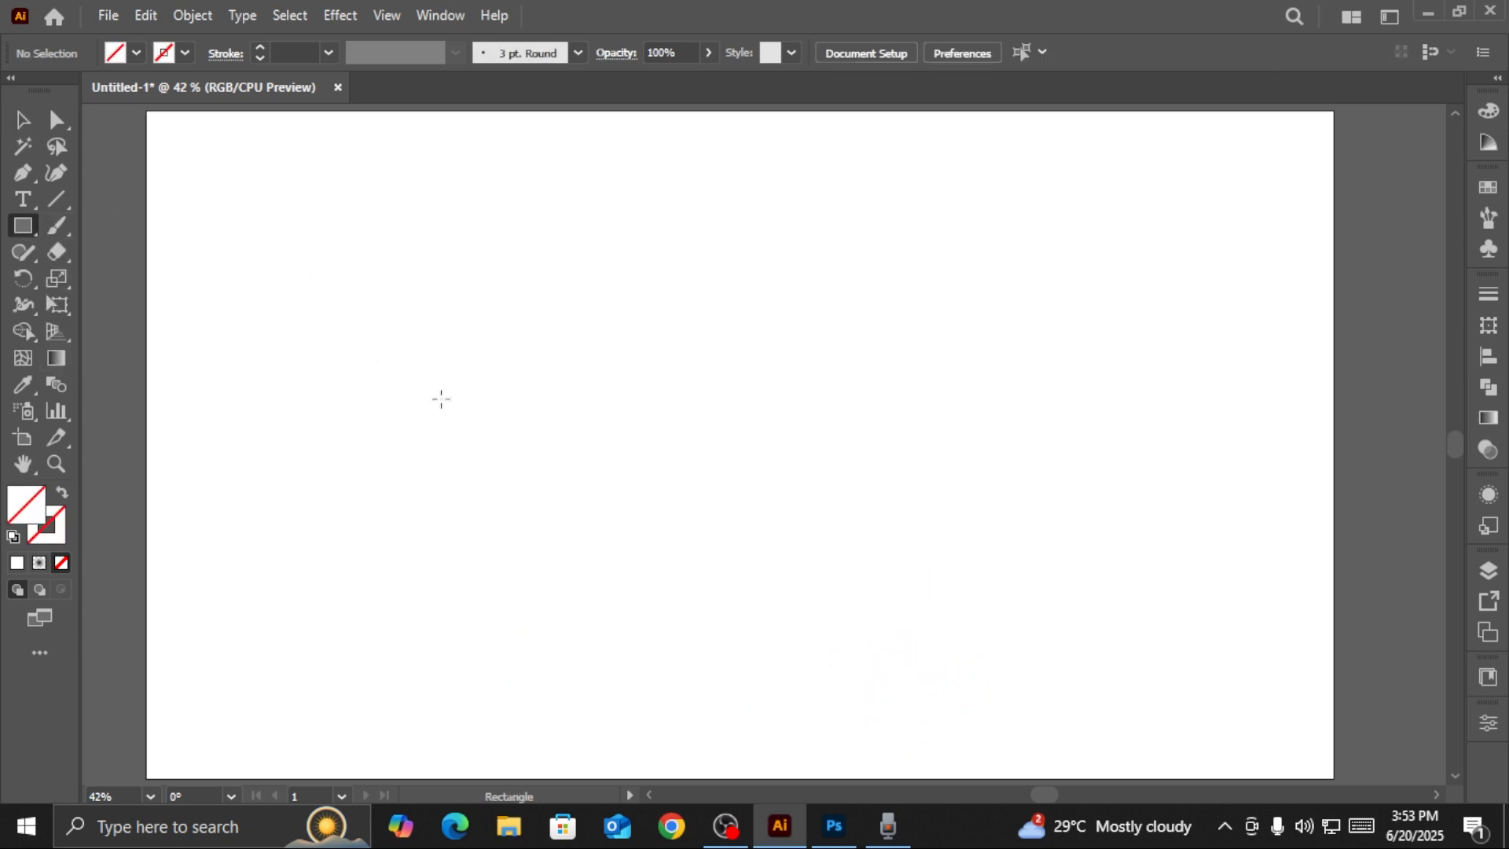
pyautogui.click(185, 52)
pyautogui.click(62, 89)
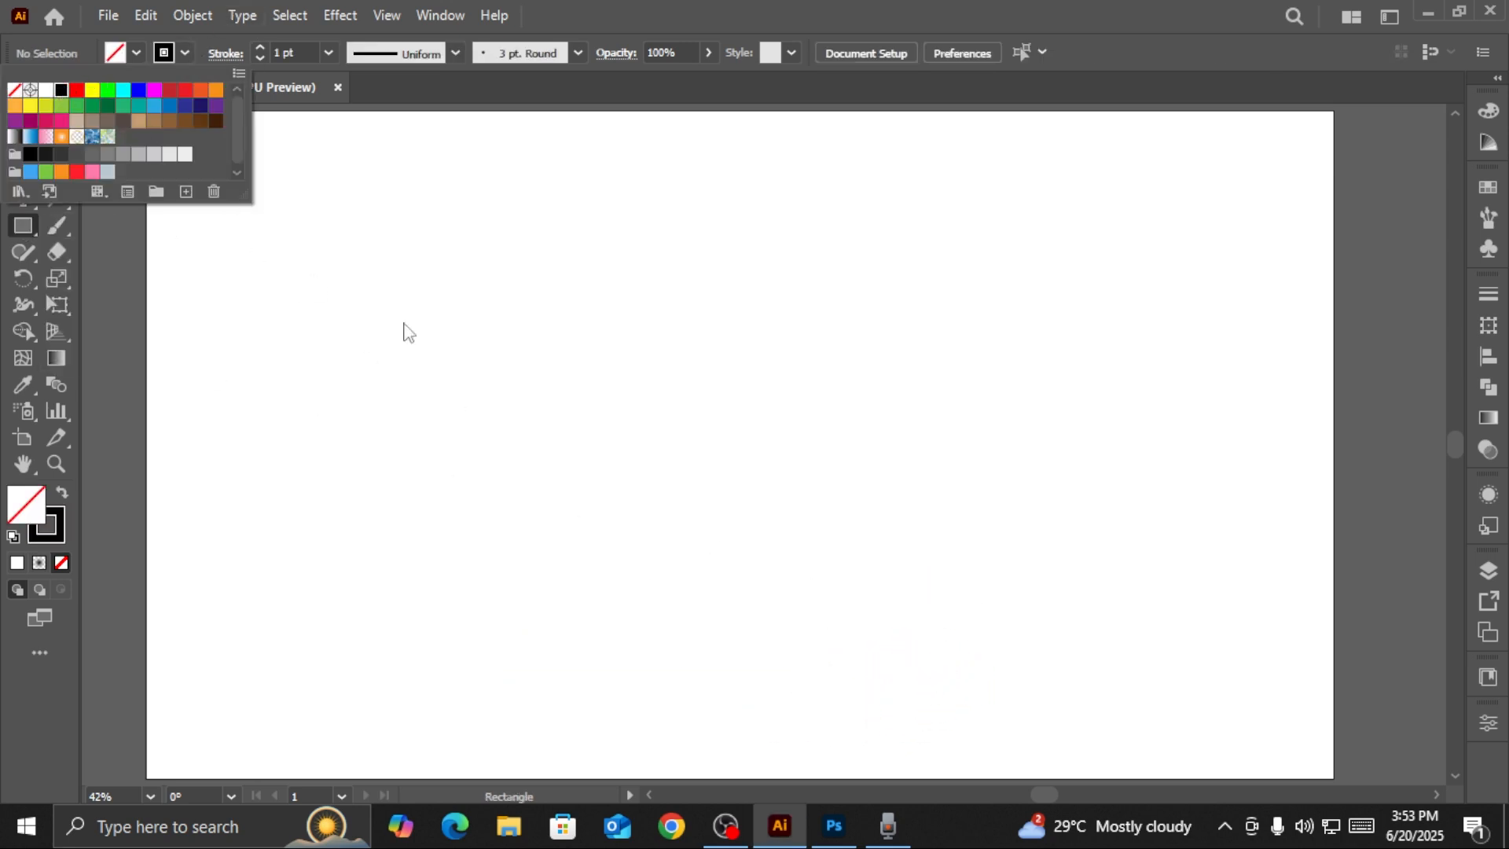
pyautogui.click(650, 334)
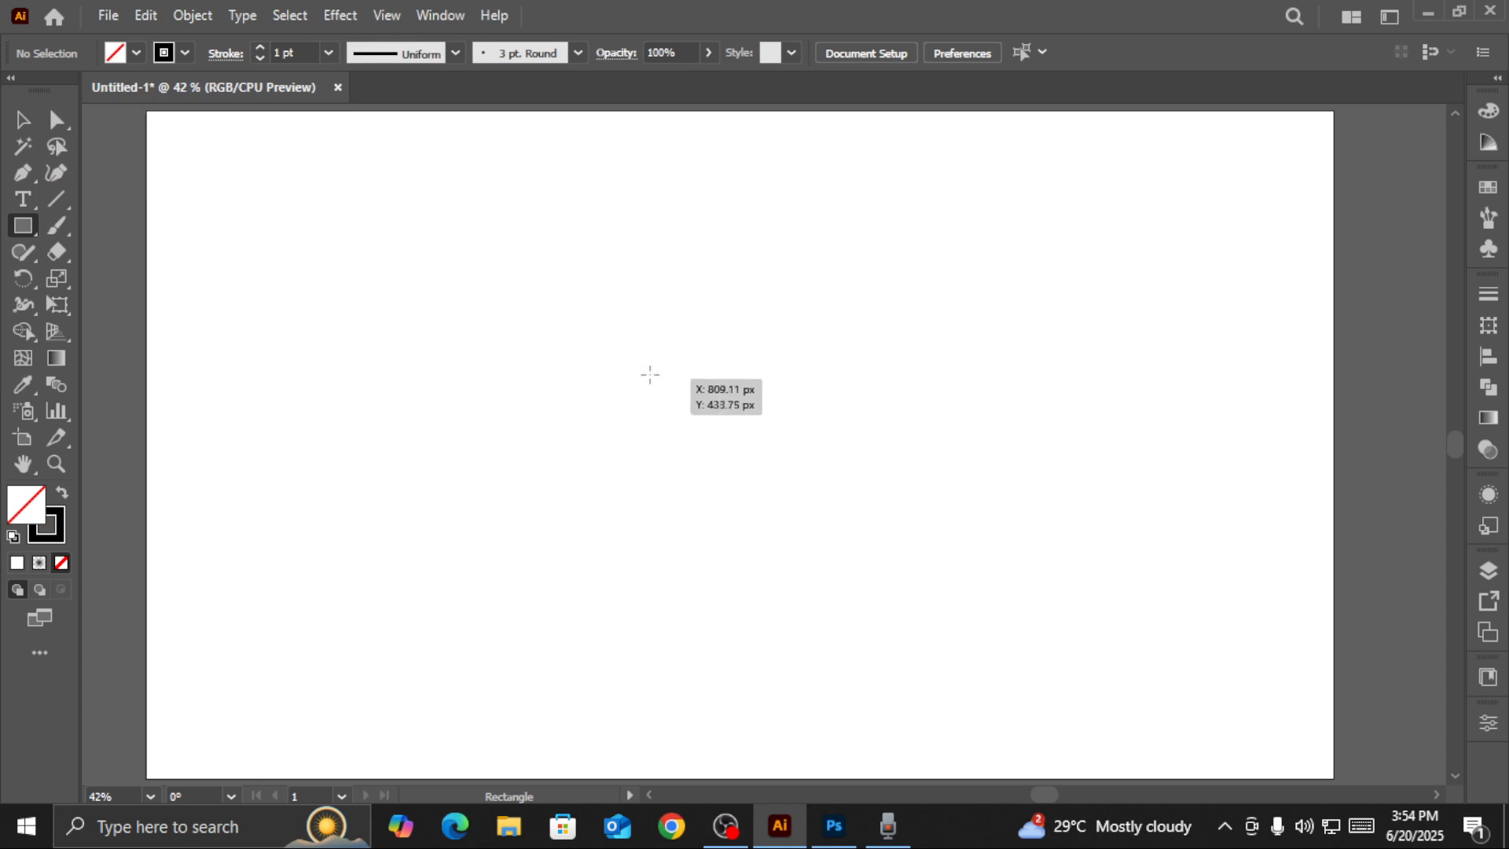
pyautogui.moveTo(617, 303); pyautogui.dragTo(724, 399)
pyautogui.click(32, 123)
pyautogui.click(376, 194)
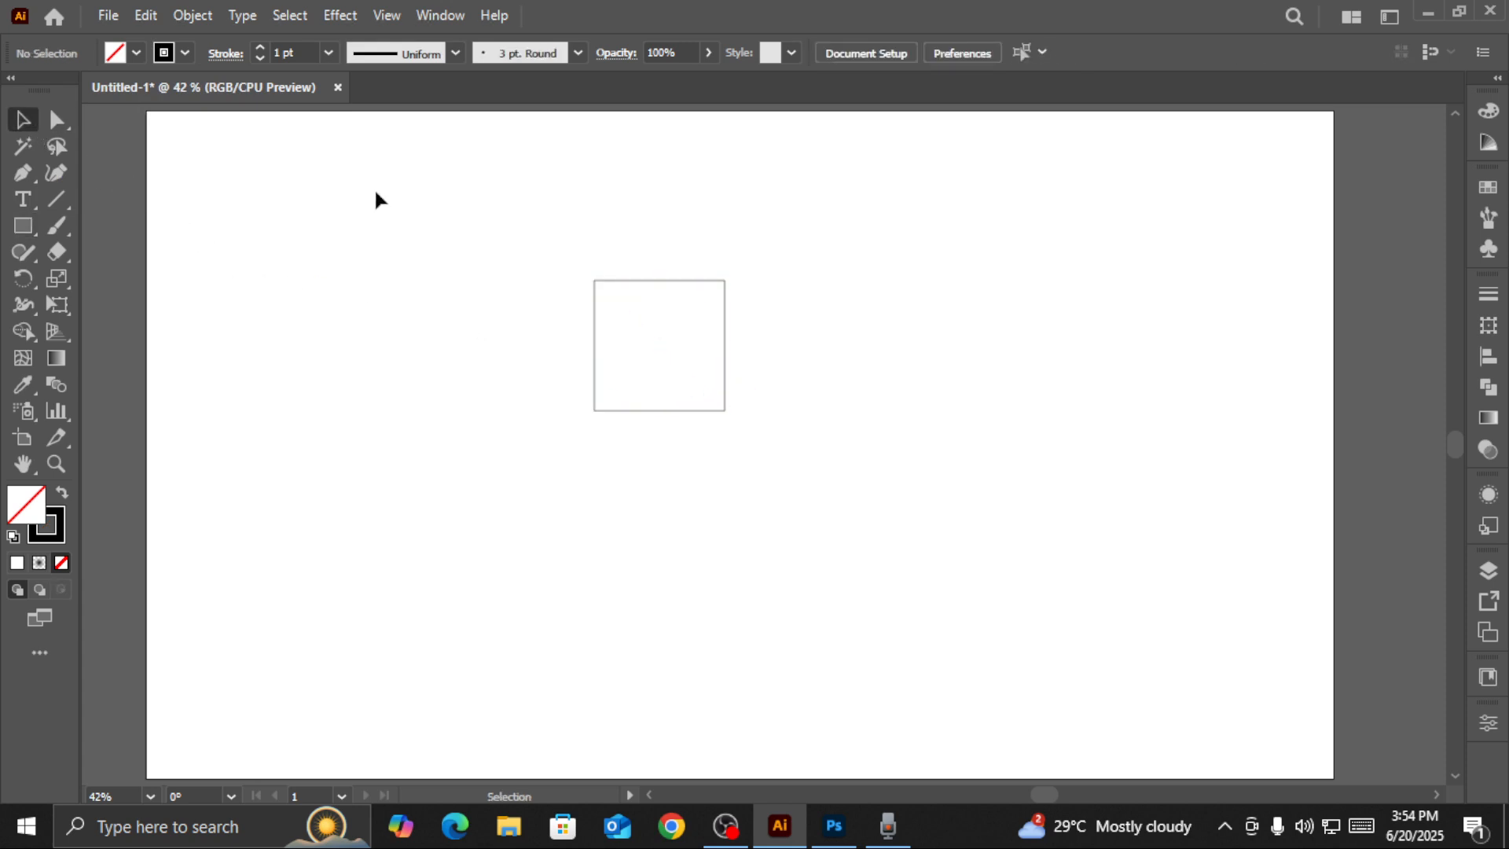
# Duplicate the square directly to its right so that the two squares share an edge
pyautogui.moveTo(579, 259); pyautogui.dragTo(641, 296)
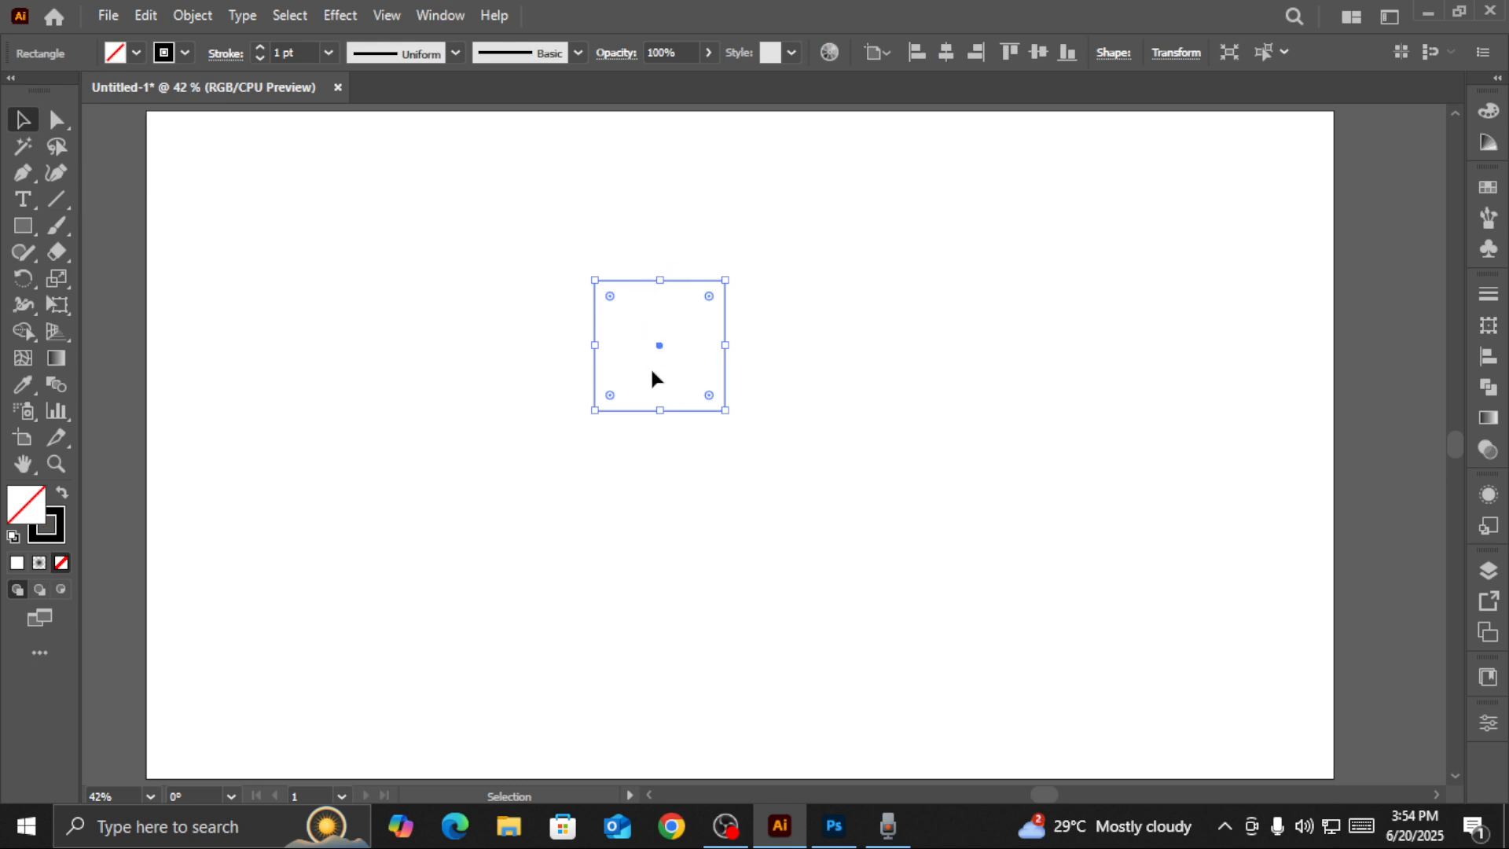
pyautogui.moveTo(659, 346); pyautogui.dragTo(788, 352)
pyautogui.click(932, 319)
# Duplicate the pair of squares directly below to form a two-by-two grid
pyautogui.moveTo(956, 230); pyautogui.dragTo(572, 310)
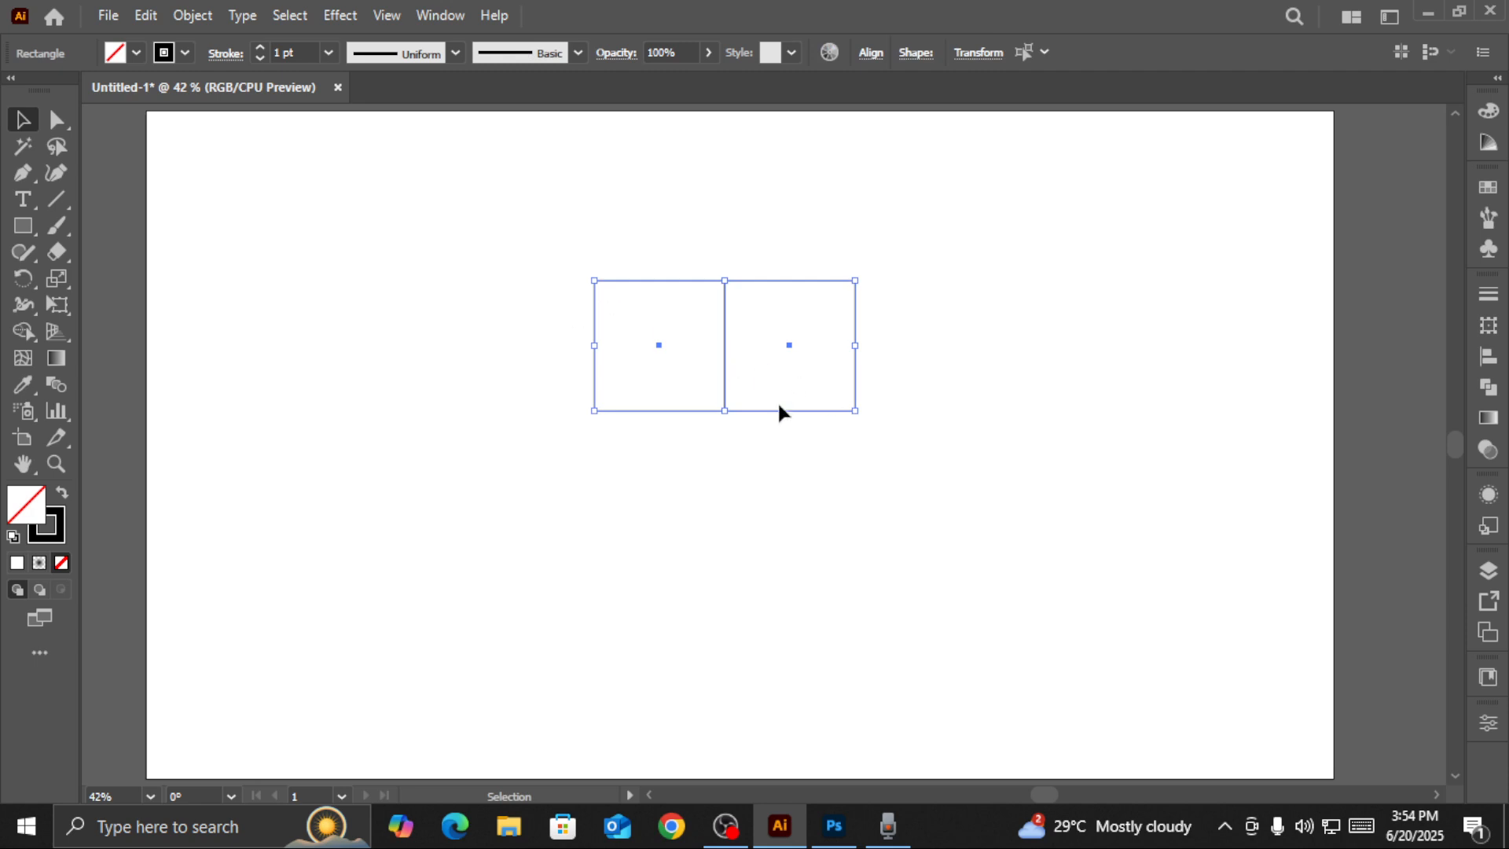
pyautogui.keyDown('shift'); pyautogui.click(789, 345); pyautogui.keyUp('shift')
pyautogui.moveTo(571, 265); pyautogui.dragTo(817, 350)
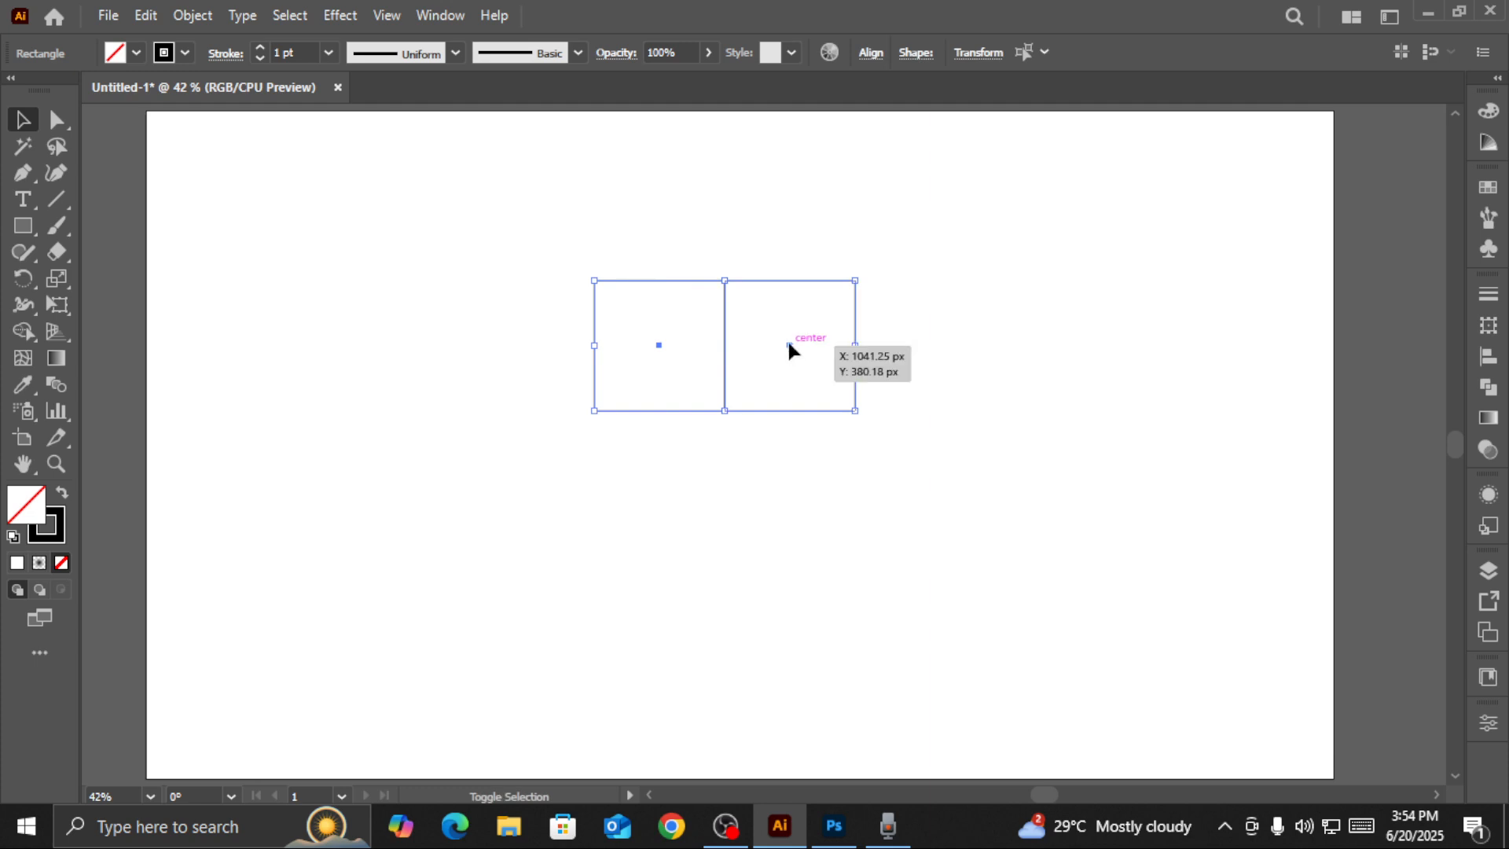
pyautogui.keyDown('shift'); pyautogui.click(789, 343); pyautogui.keyUp('shift')
pyautogui.moveTo(539, 226); pyautogui.dragTo(794, 482)
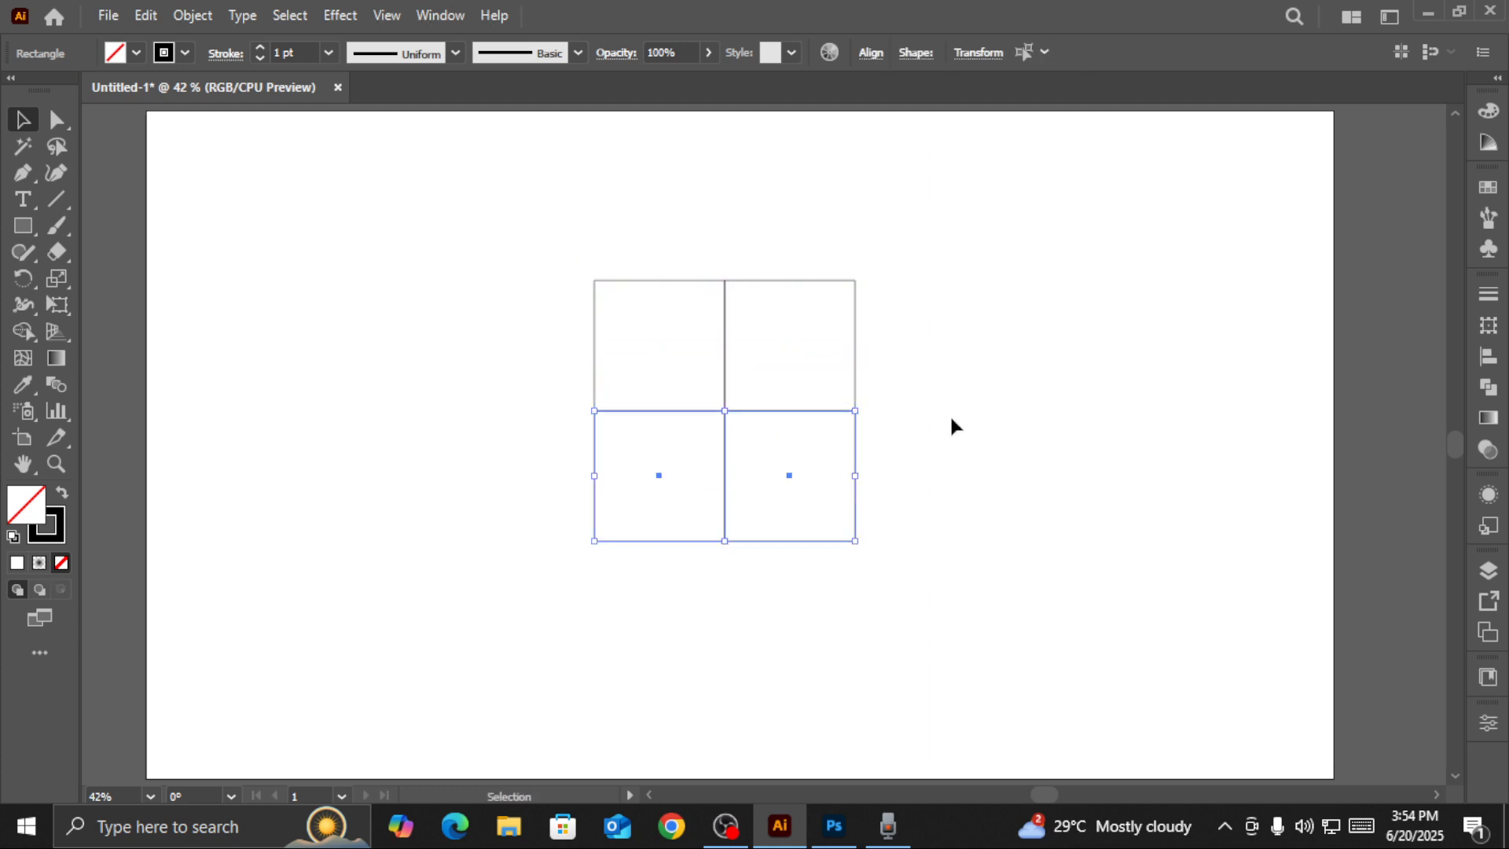
pyautogui.click(951, 419)
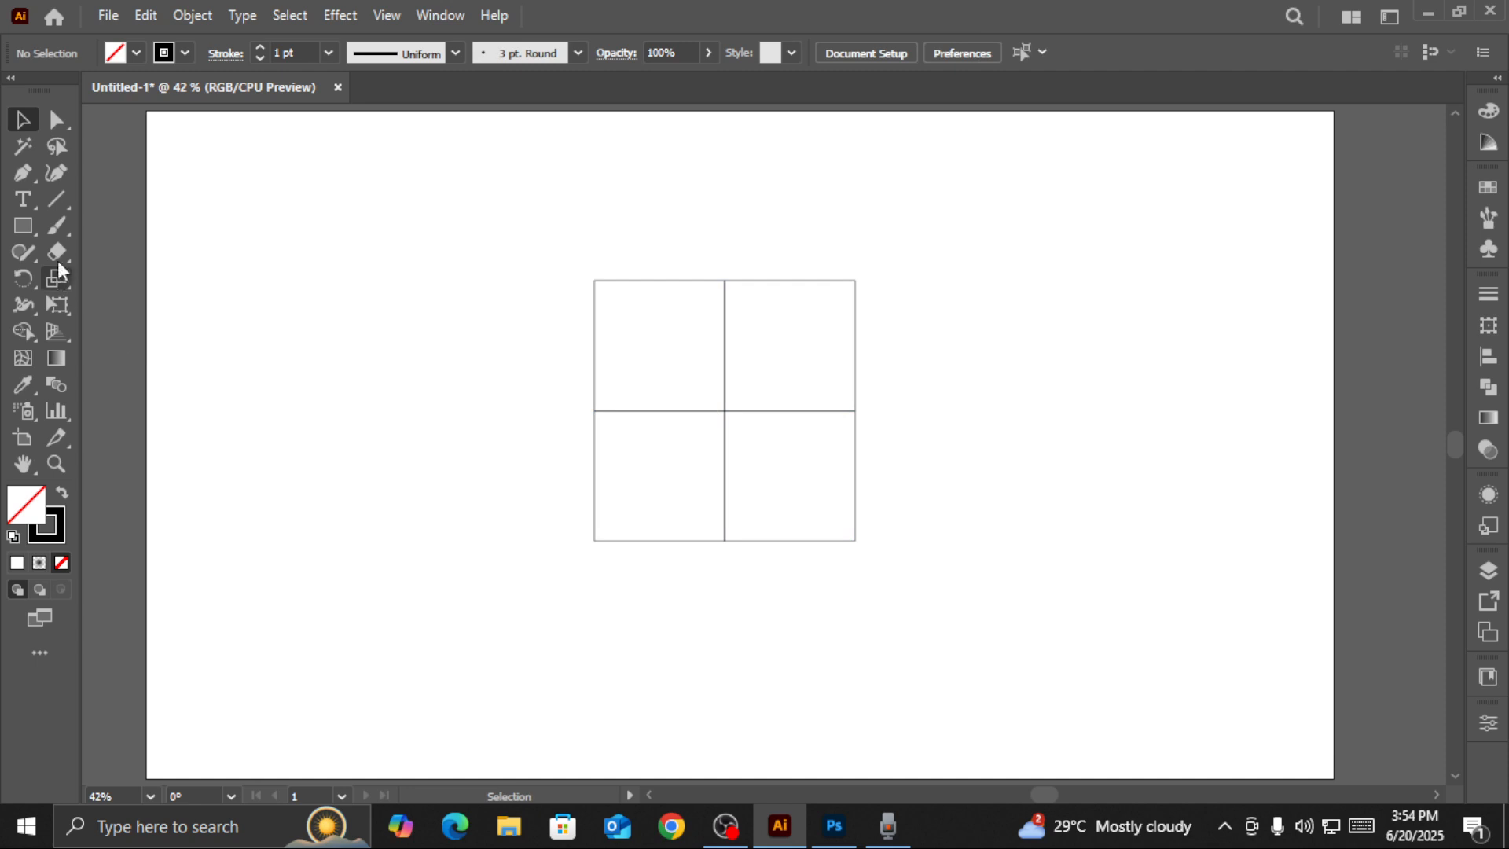
# Draw a circle from the centre of the upper-right square, exactly filling the square's width
pyautogui.rightClick(23, 225)
pyautogui.click(102, 279)
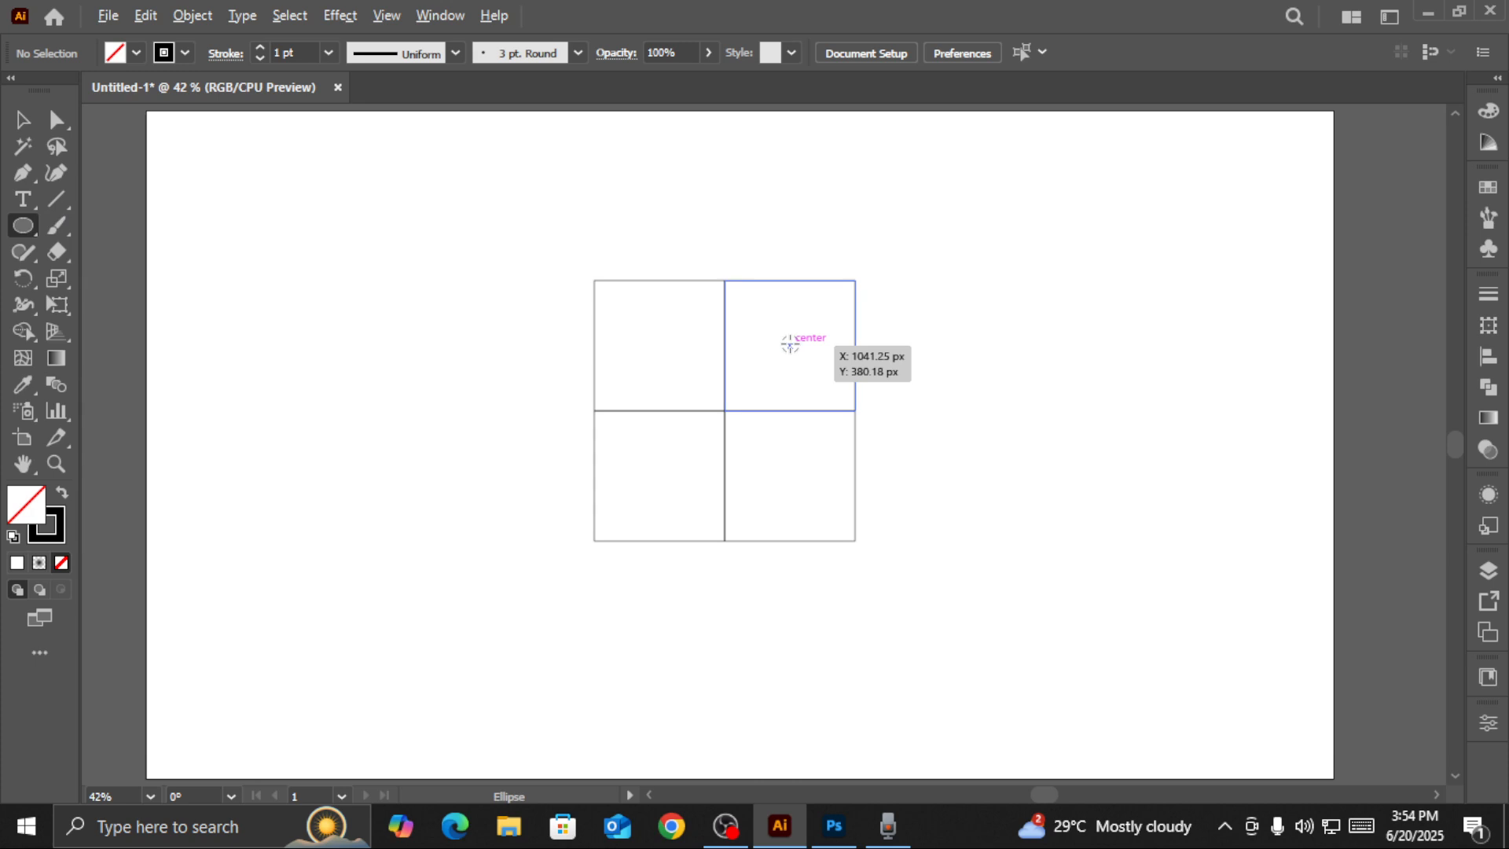
pyautogui.moveTo(790, 345); pyautogui.dragTo(856, 374)
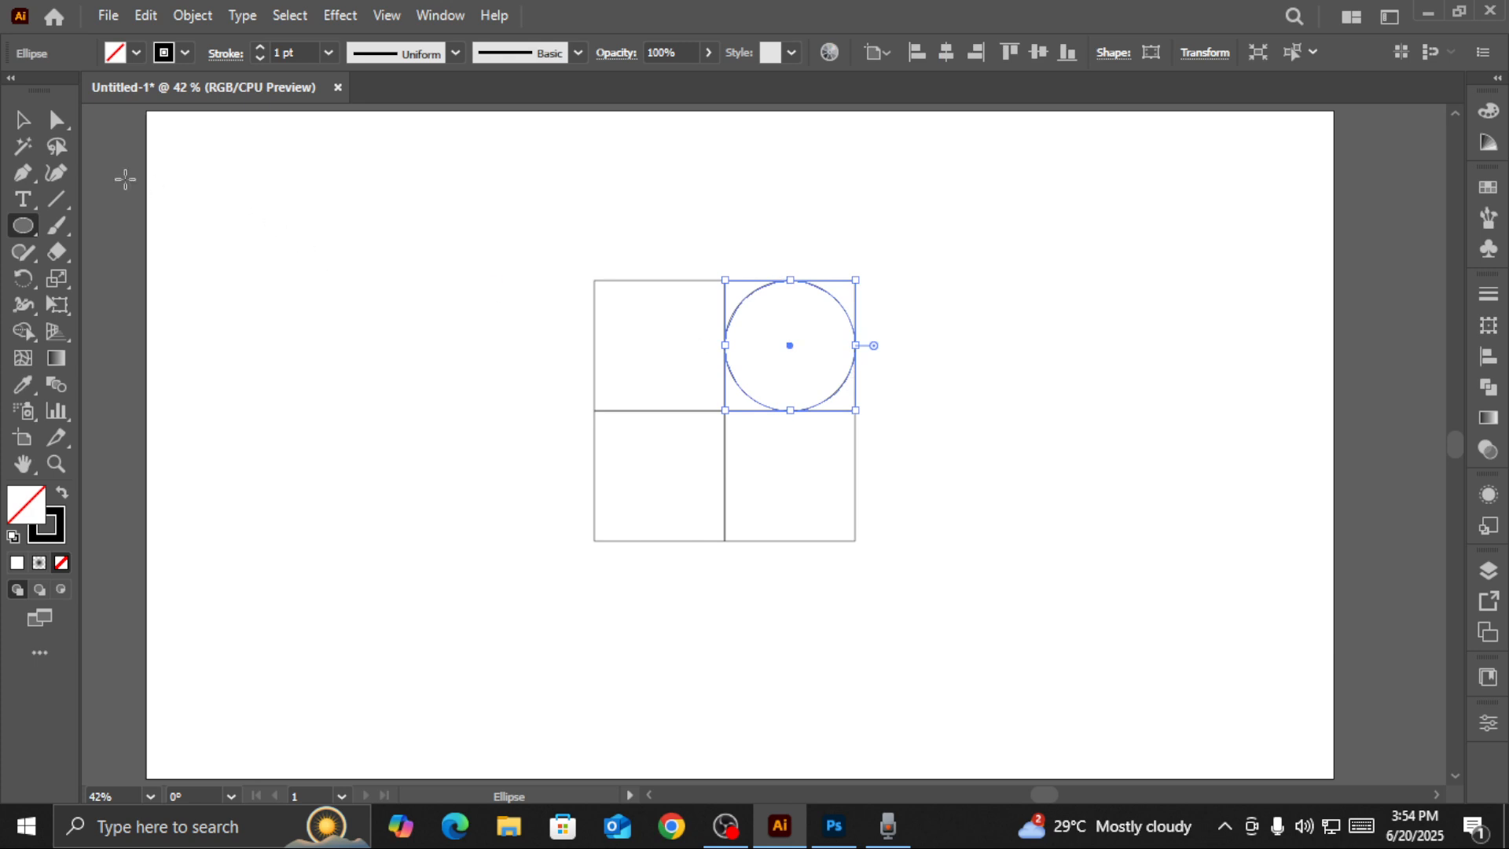
pyautogui.click(22, 119)
pyautogui.click(362, 237)
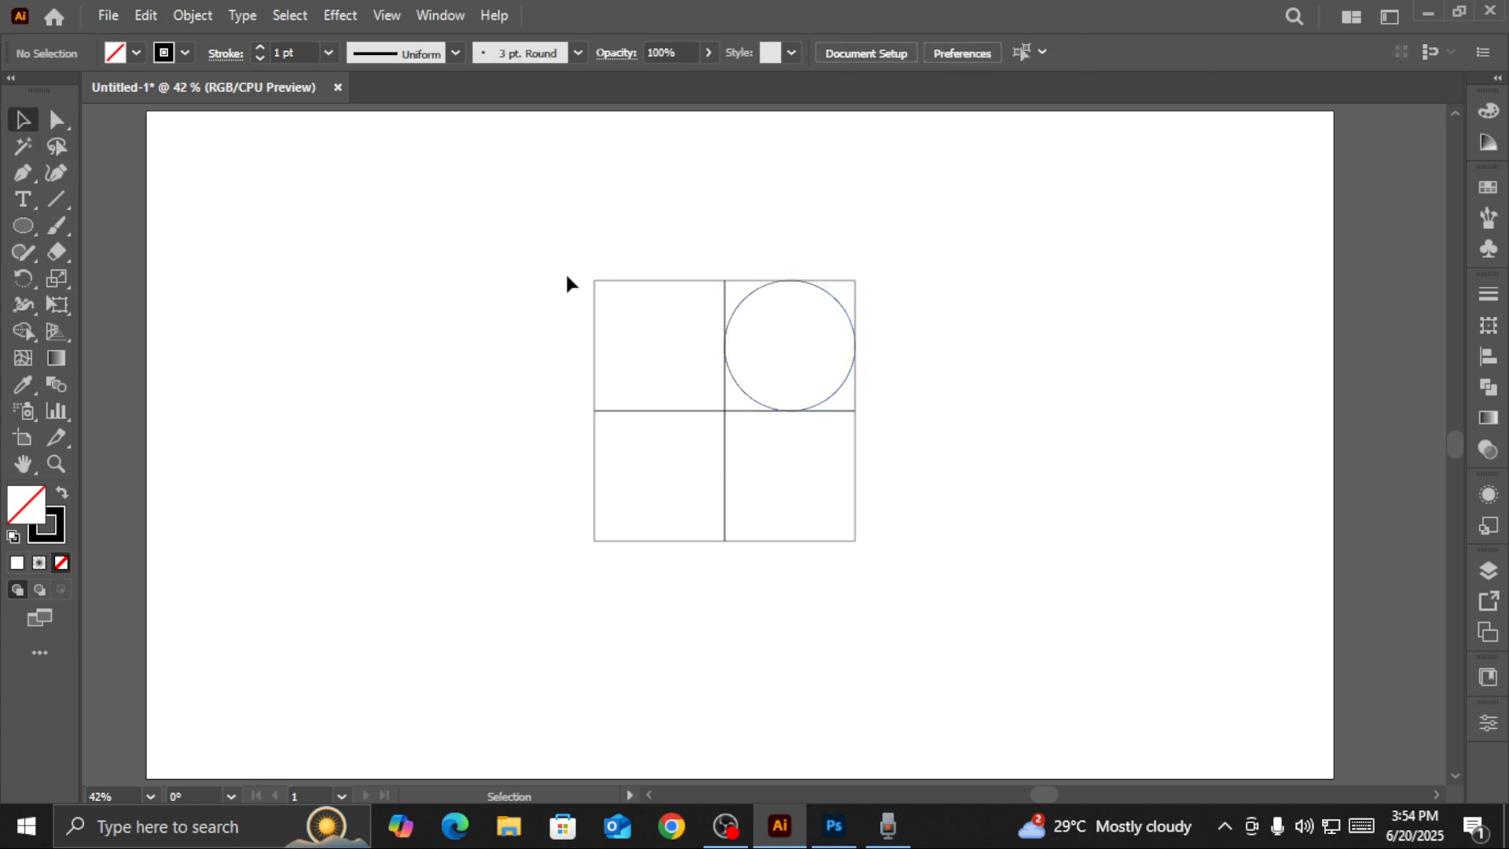
# Move the circle straight down so its centre sits on the edge between the two right-hand squares
pyautogui.click(757, 292)
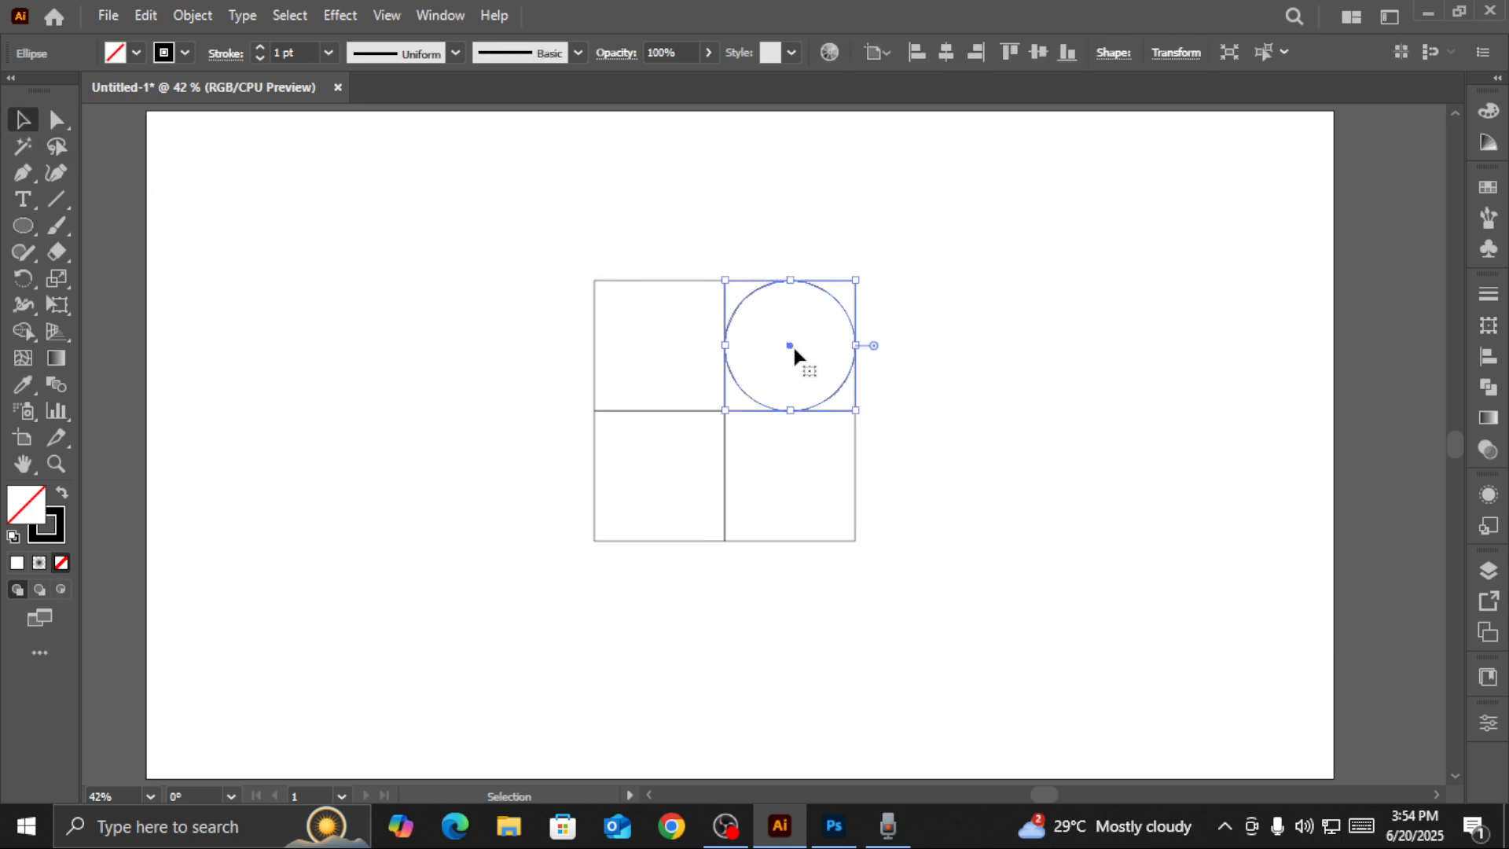
pyautogui.moveTo(786, 346); pyautogui.dragTo(791, 410)
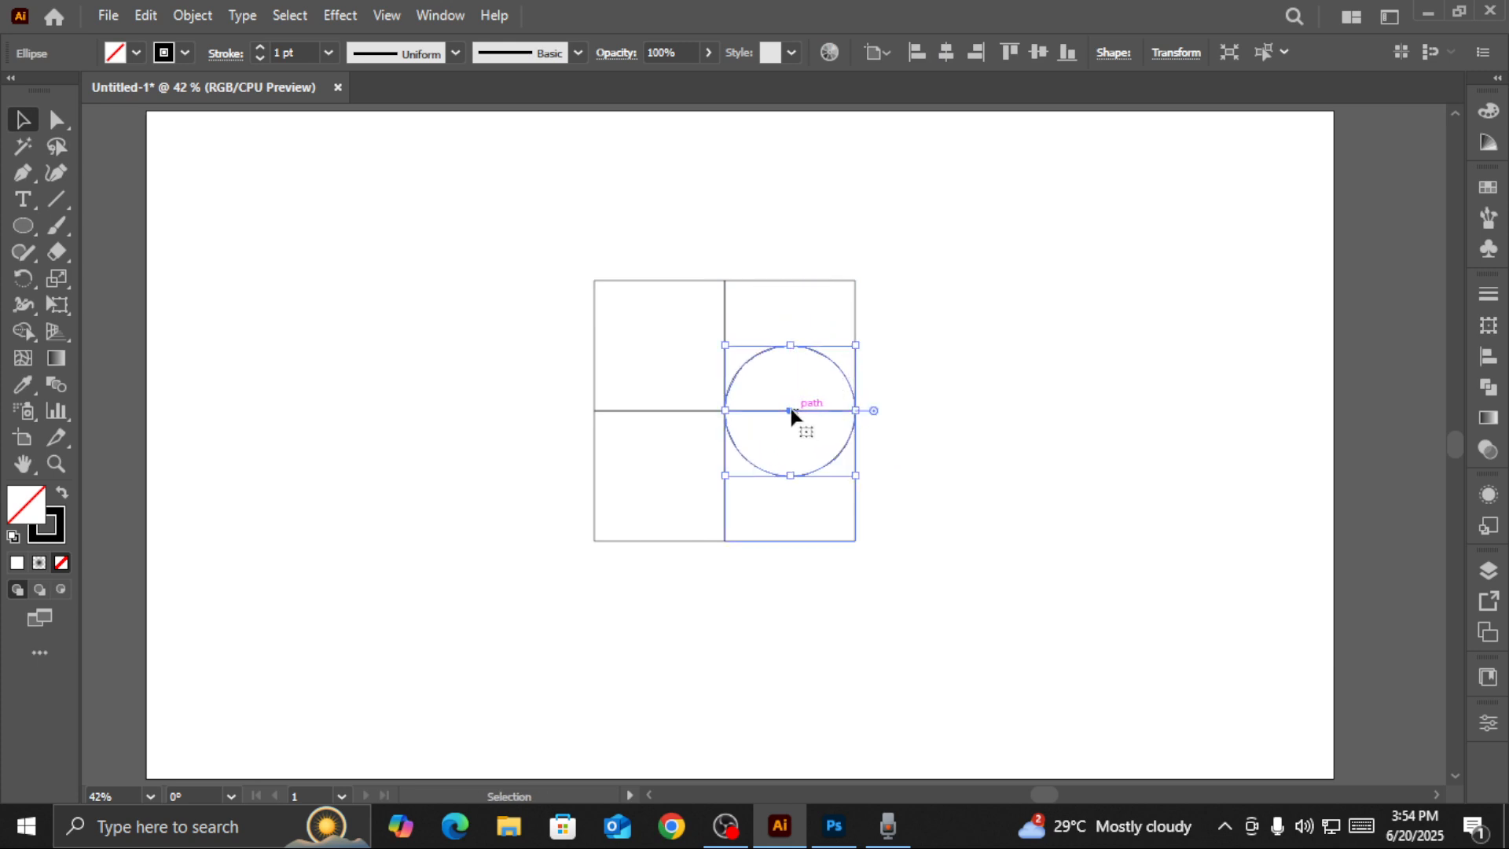
pyautogui.click(472, 343)
# Round the outer top corners of the two upper squares to the maximum radius, about 210.7 px, forming a semicircular arch
pyautogui.press('a')
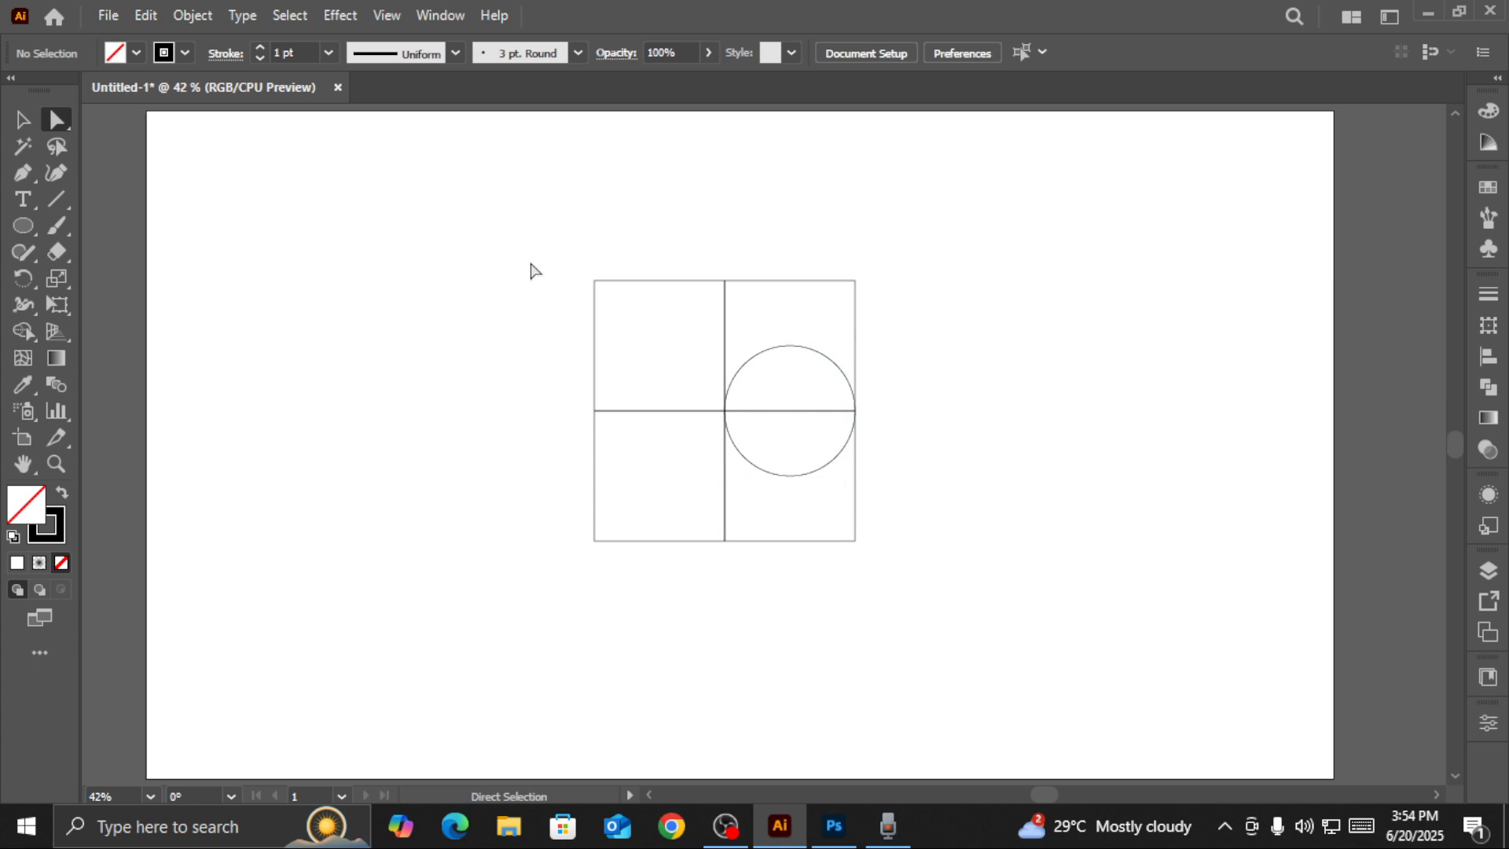
pyautogui.moveTo(561, 249); pyautogui.dragTo(672, 308)
pyautogui.moveTo(878, 252); pyautogui.dragTo(715, 480)
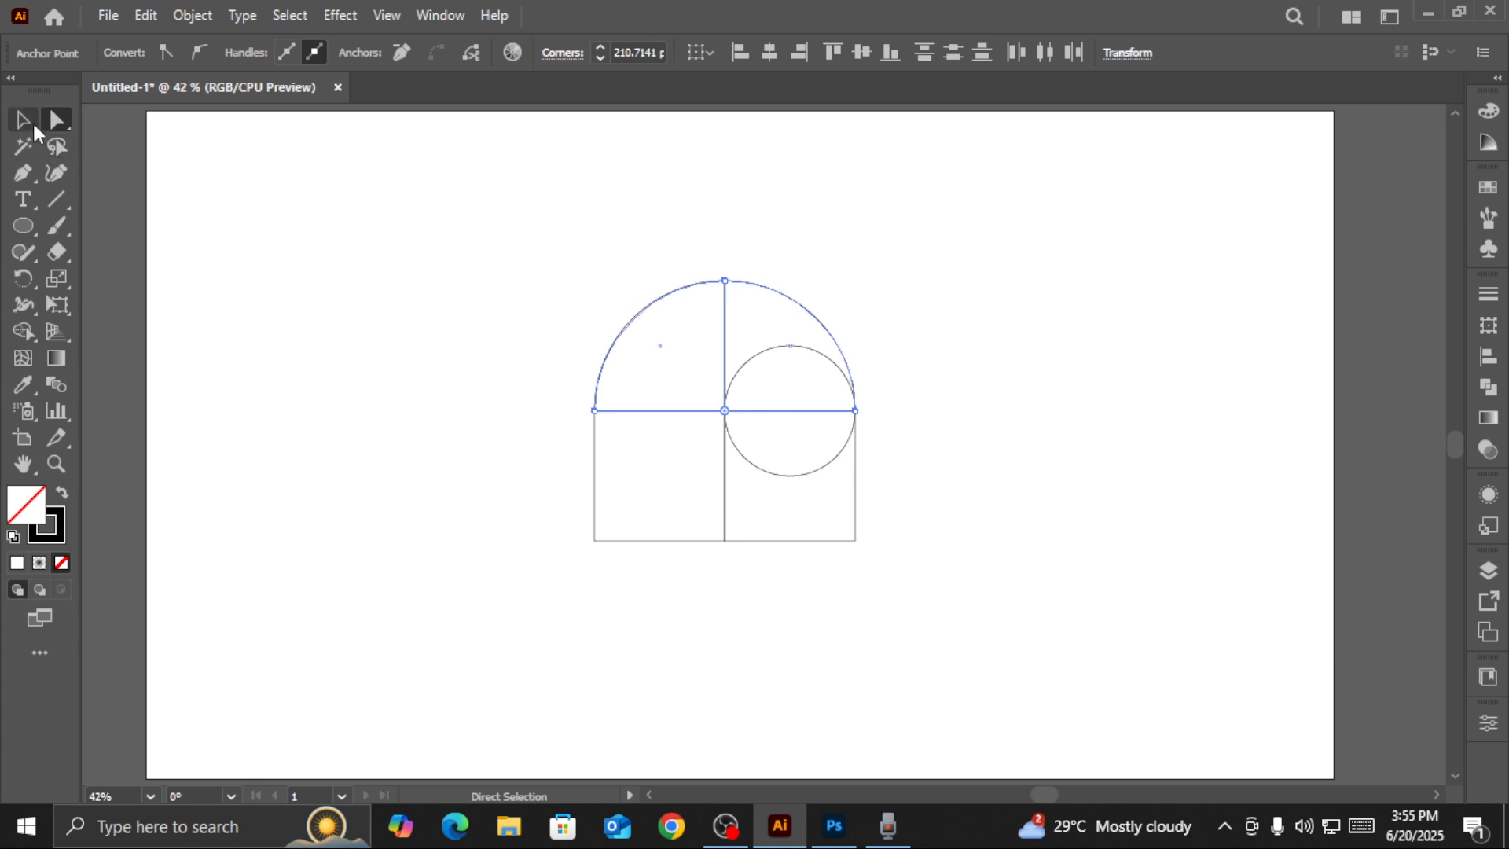
# With Shape Builder, merge the left column with the upper-right arch region and remove everything below the circle's upper half in the right column
pyautogui.click(33, 124)
pyautogui.moveTo(519, 282); pyautogui.dragTo(1010, 647)
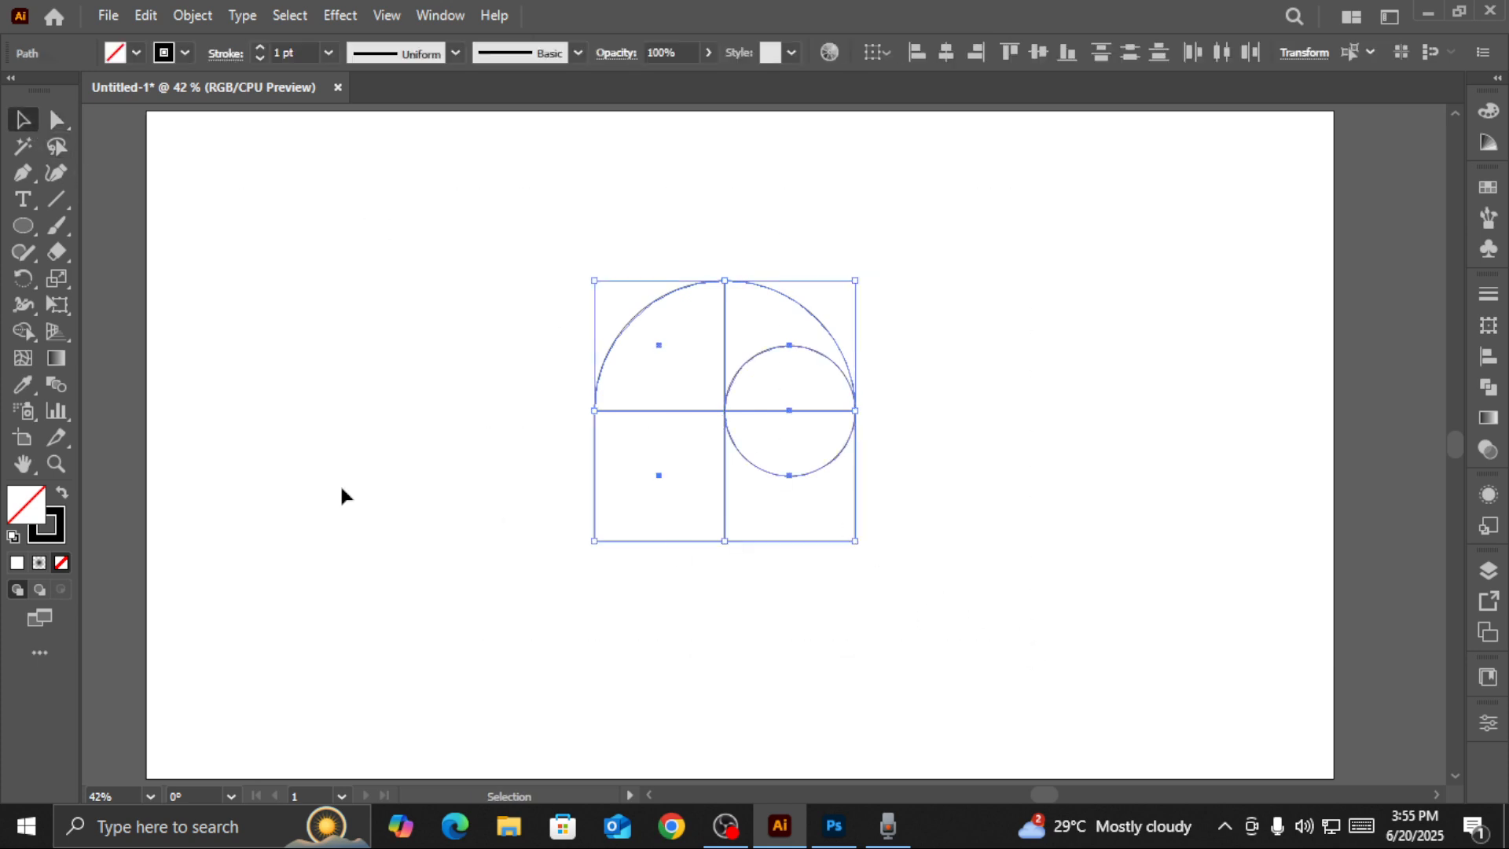
pyautogui.click(23, 332)
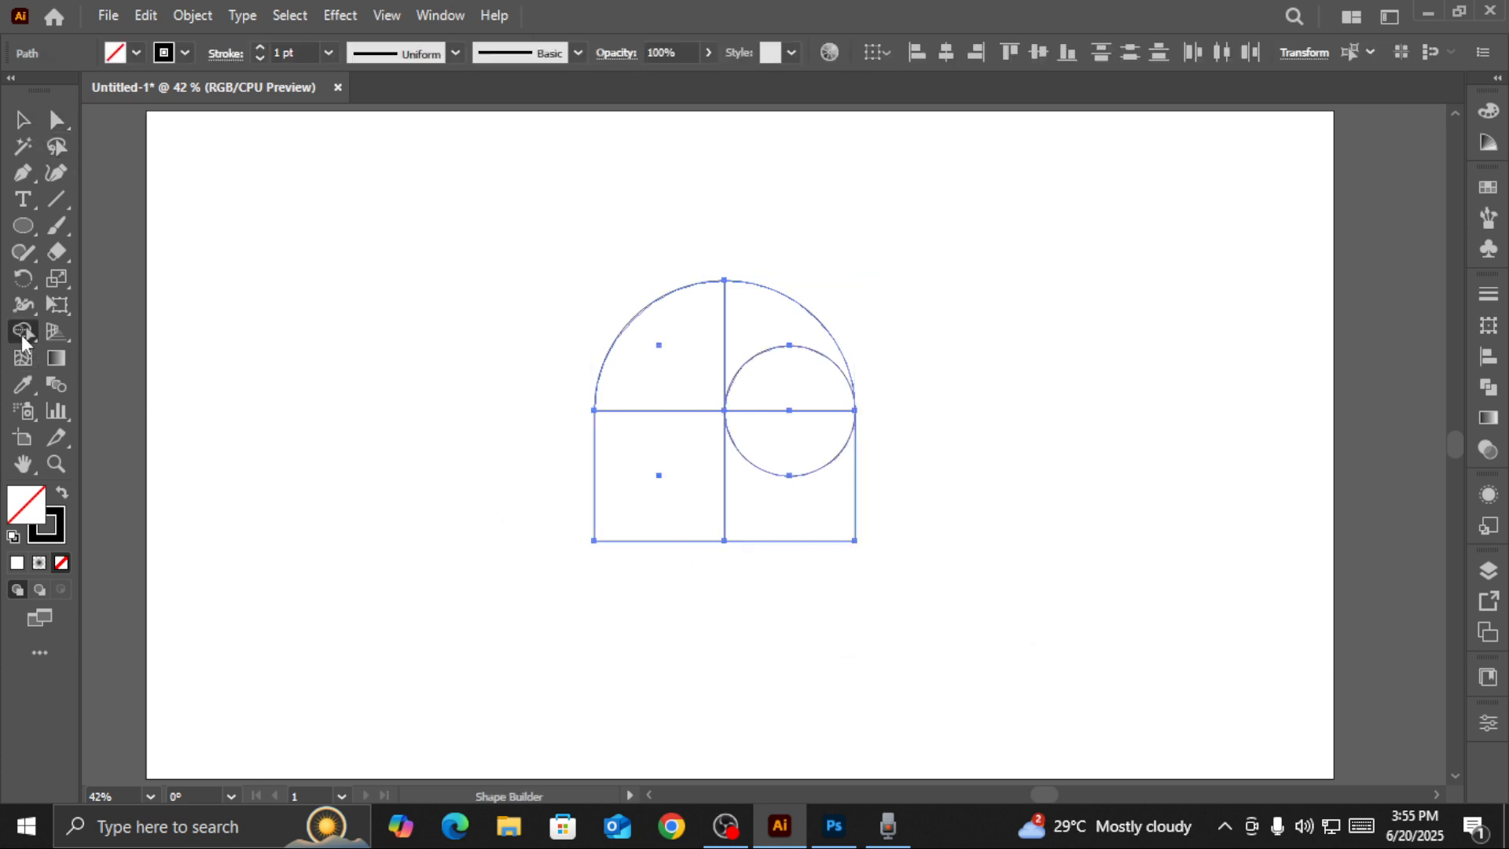
pyautogui.moveTo(657, 462)
pyautogui.mouseDown()
pyautogui.moveTo(658, 397)
pyautogui.moveTo(839, 326)
pyautogui.moveTo(754, 319)
pyautogui.mouseUp()
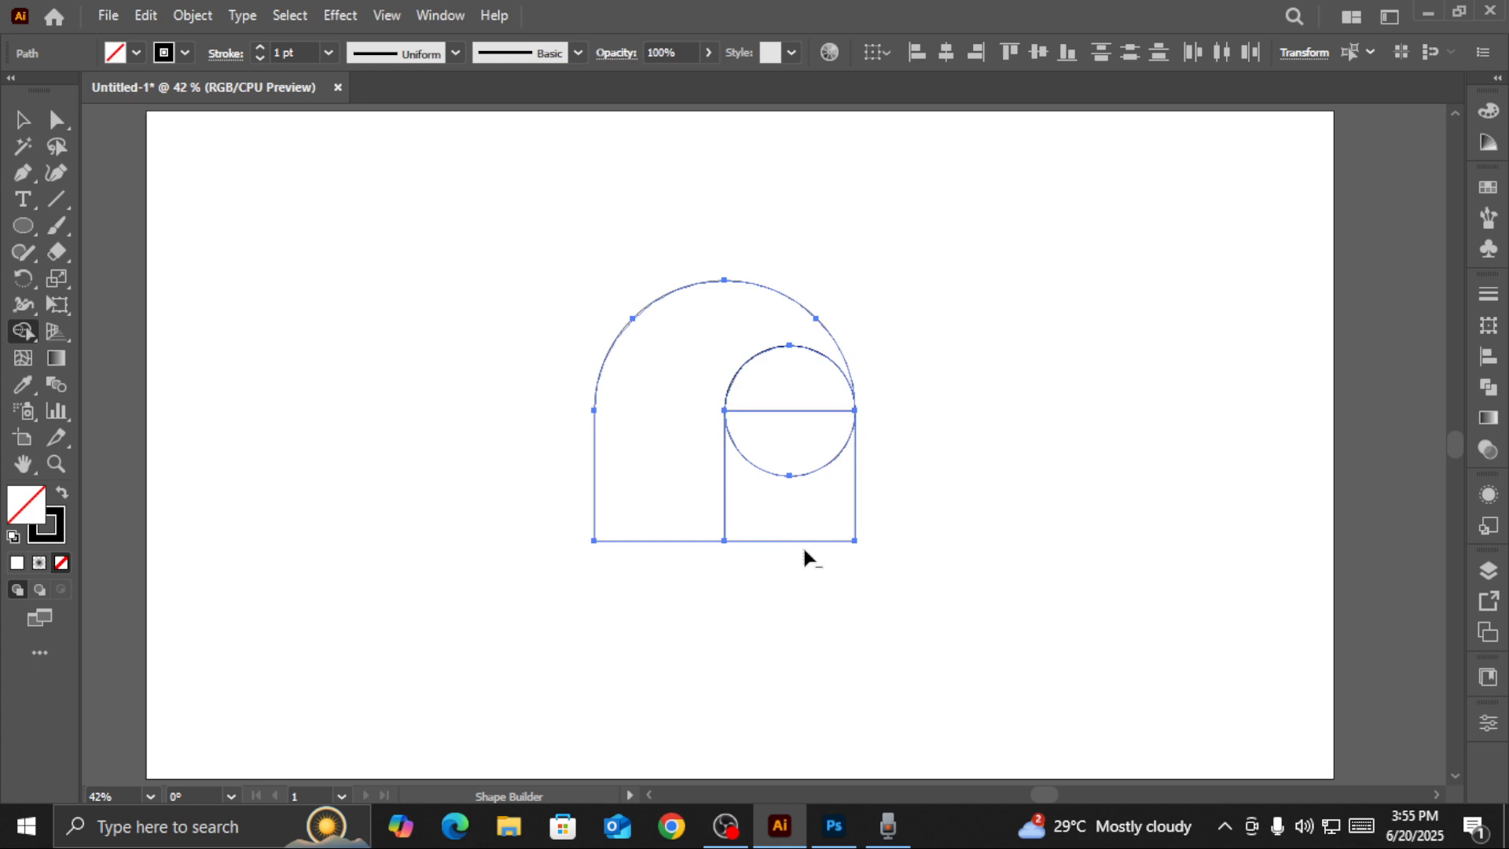
pyautogui.keyDown('alt'); pyautogui.click(803, 497); pyautogui.keyUp('alt')
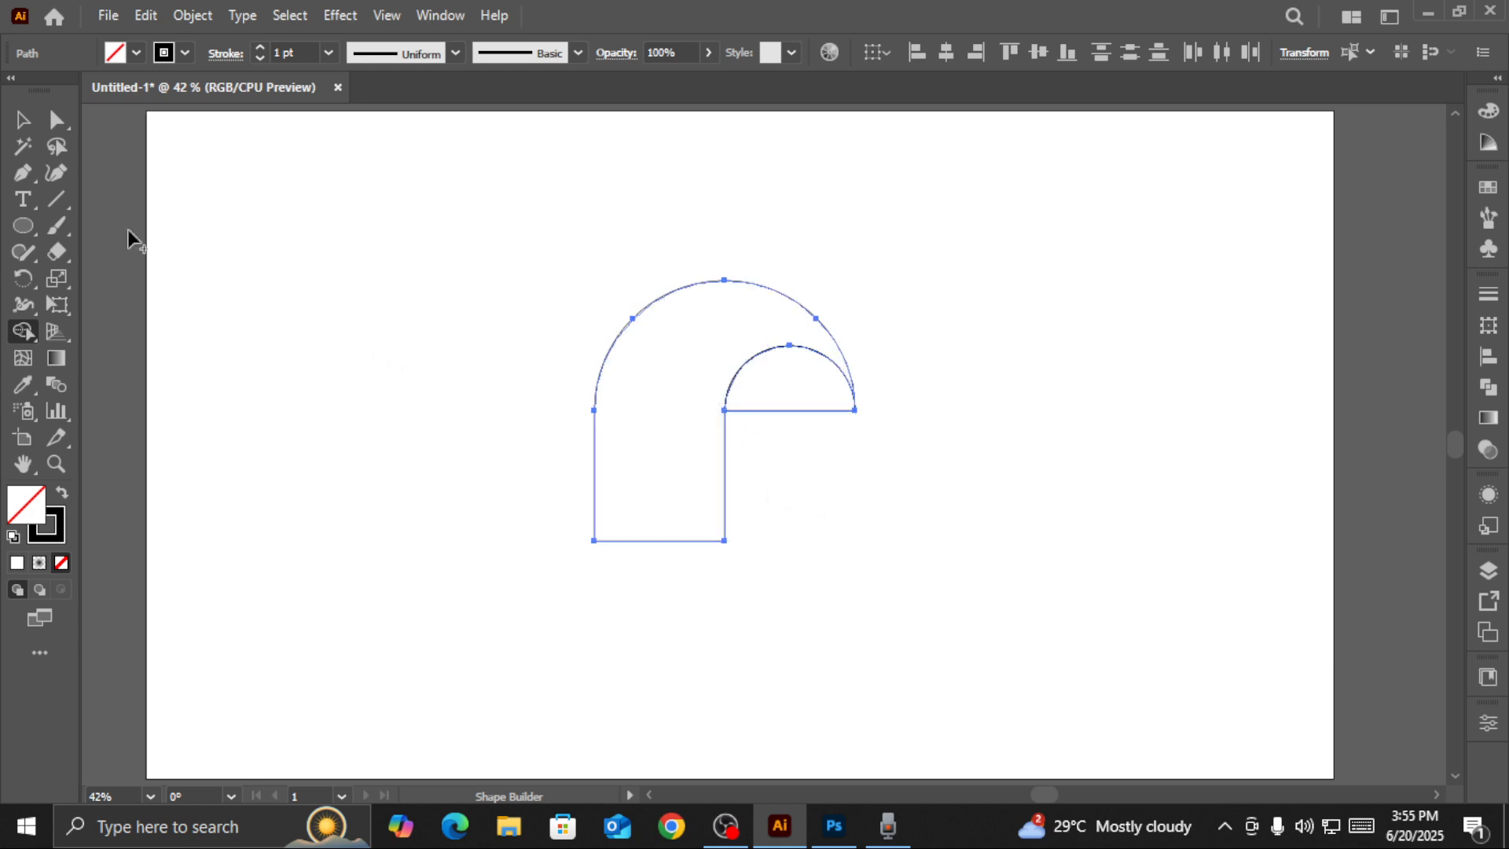
# Move the merged hook shape and the half circle left by about half a square's width
pyautogui.click(22, 120)
pyautogui.click(495, 233)
pyautogui.moveTo(509, 231); pyautogui.dragTo(871, 465)
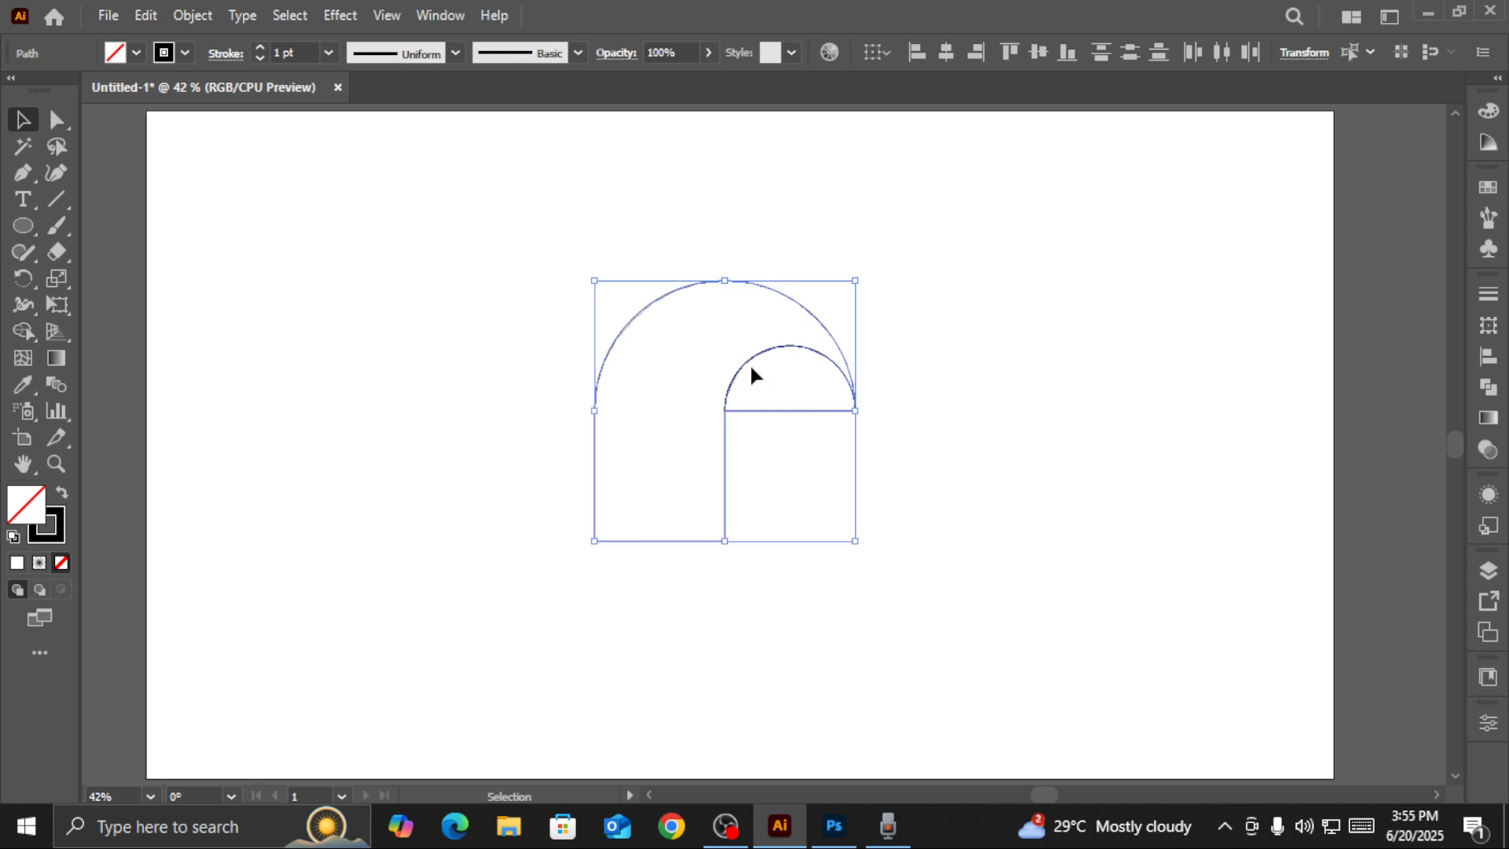
pyautogui.moveTo(750, 361); pyautogui.dragTo(685, 361)
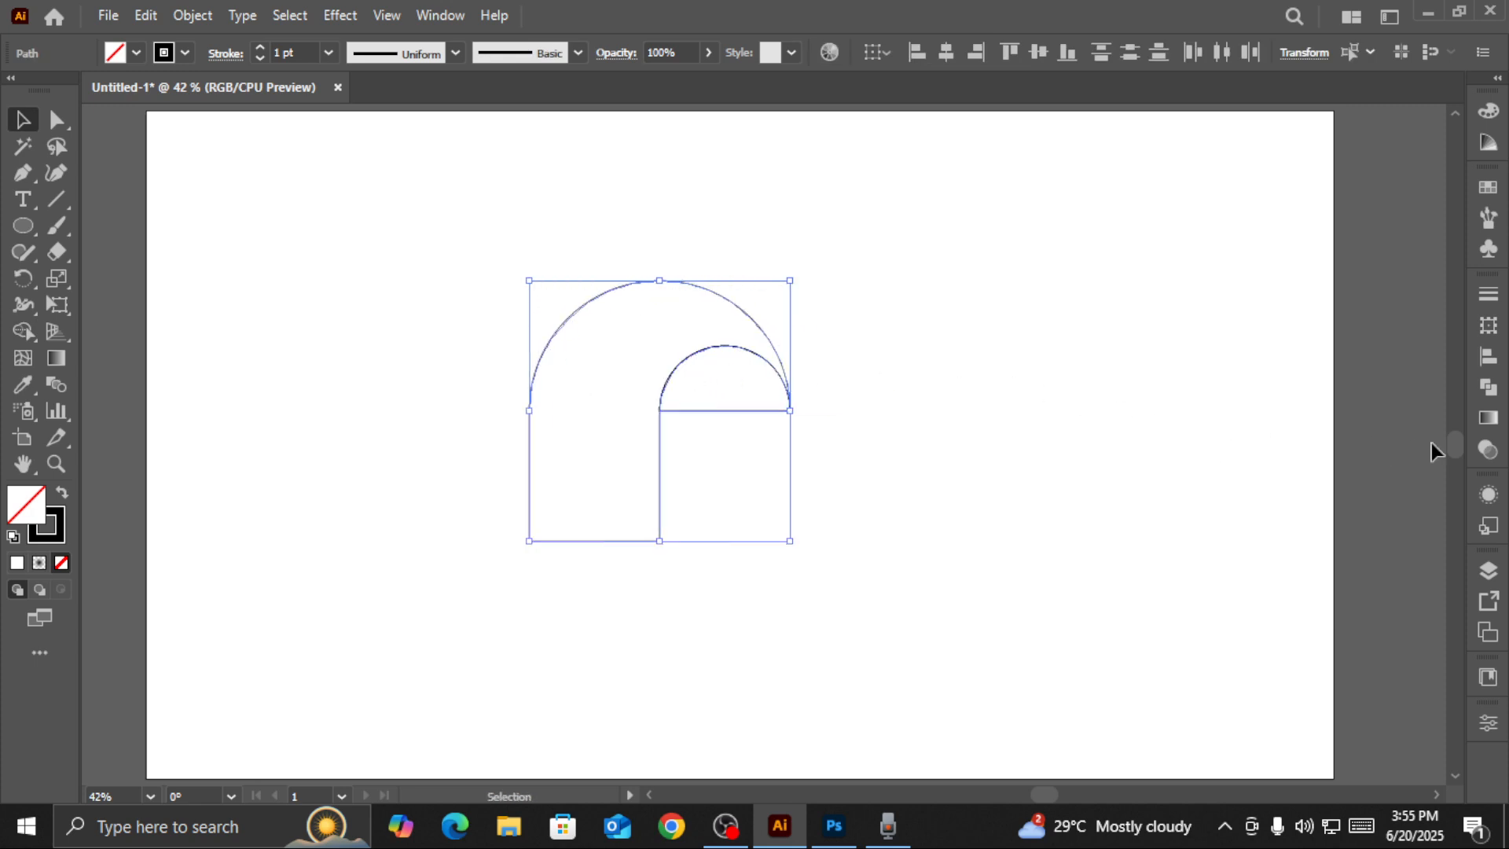
# Fill the hook shape and the half circle with the white-to-black linear gradient preset
pyautogui.click(1487, 420)
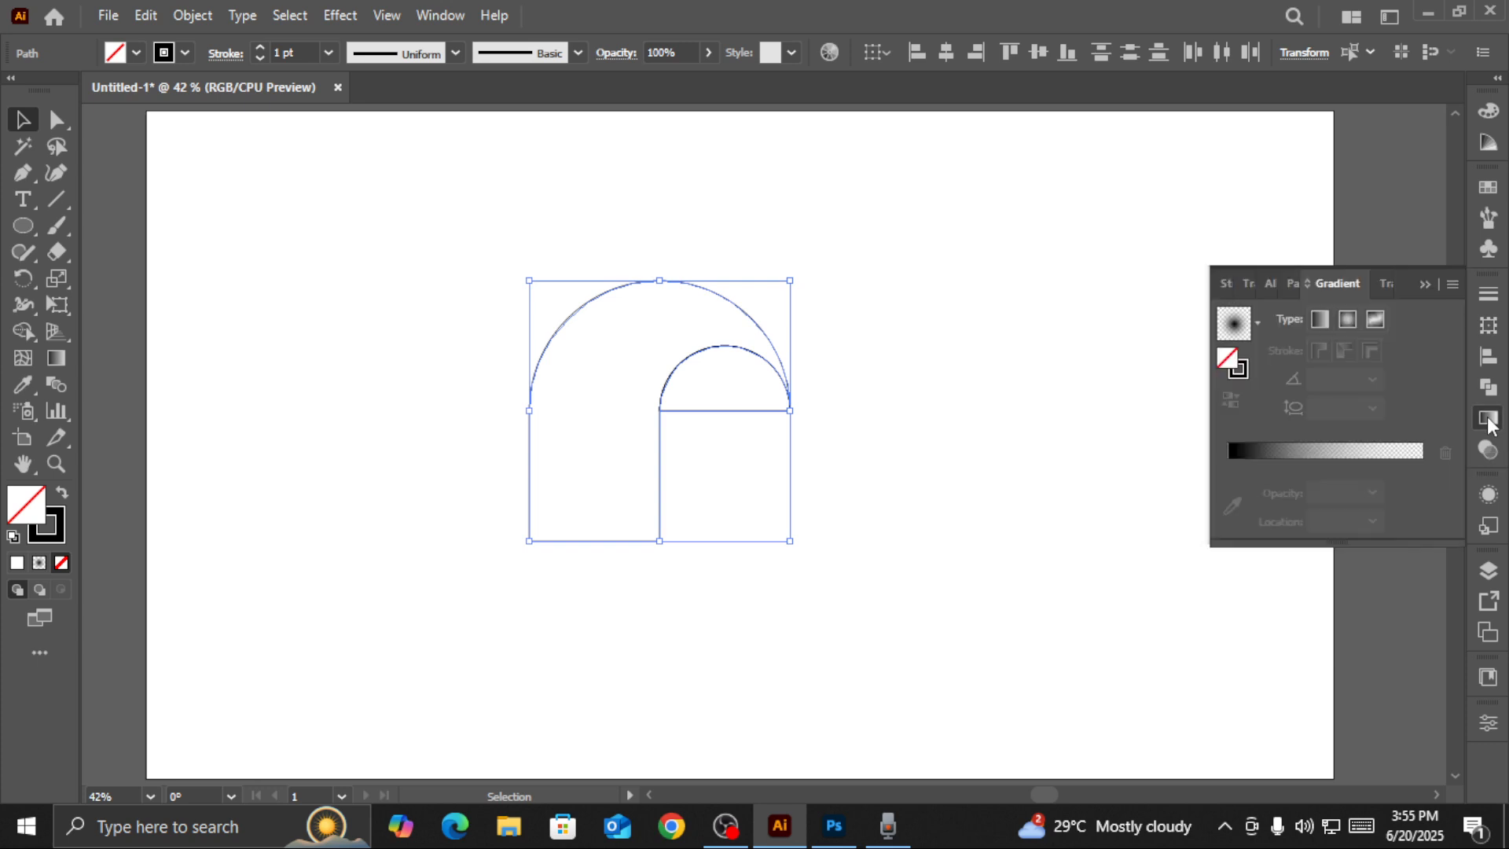
pyautogui.click(1259, 324)
pyautogui.scroll(1, 1137, 376)
pyautogui.click(1137, 363)
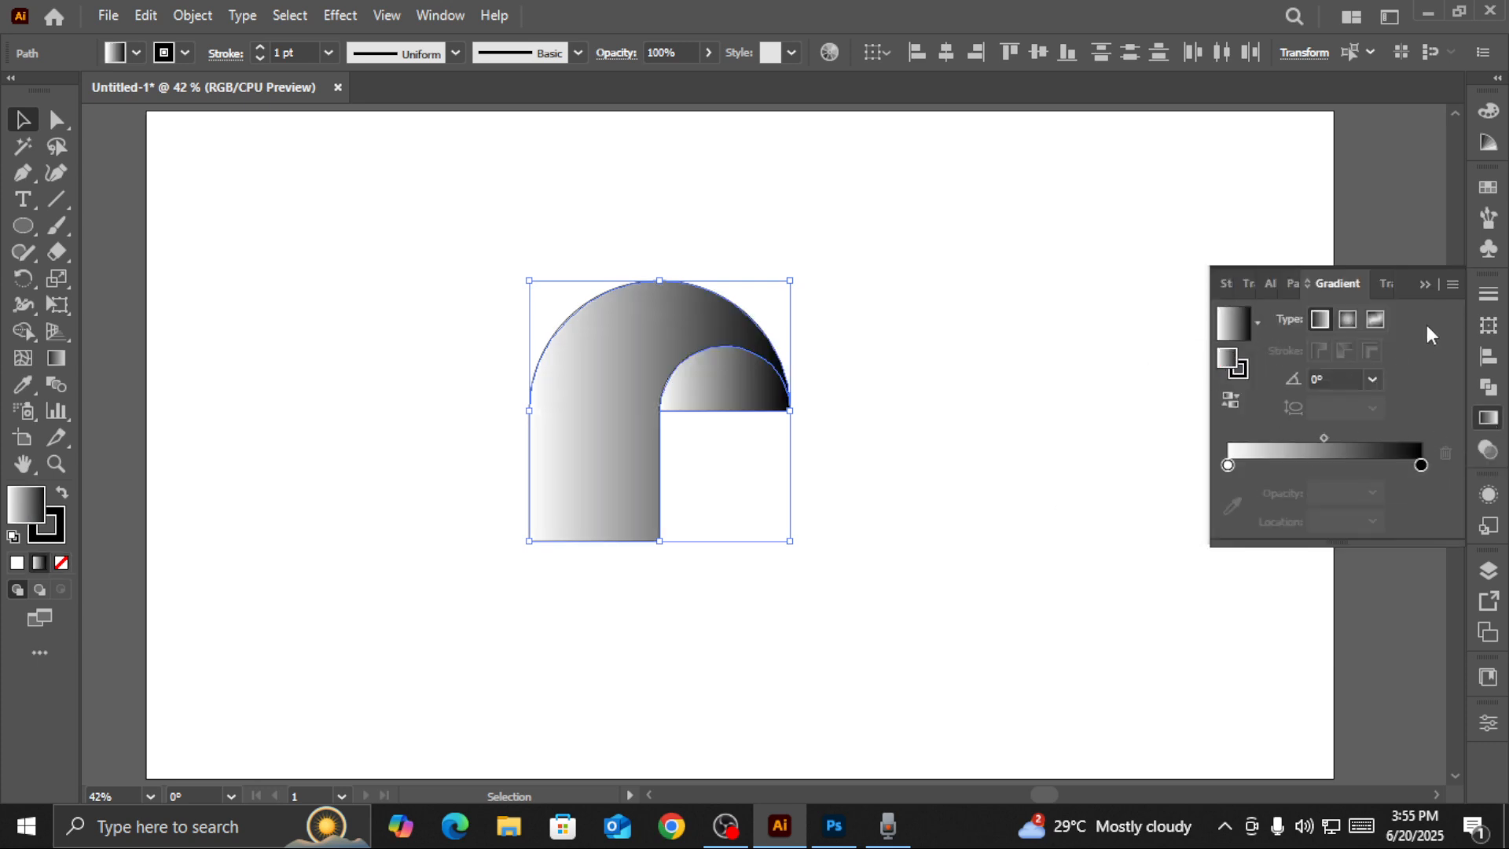
pyautogui.click(1422, 285)
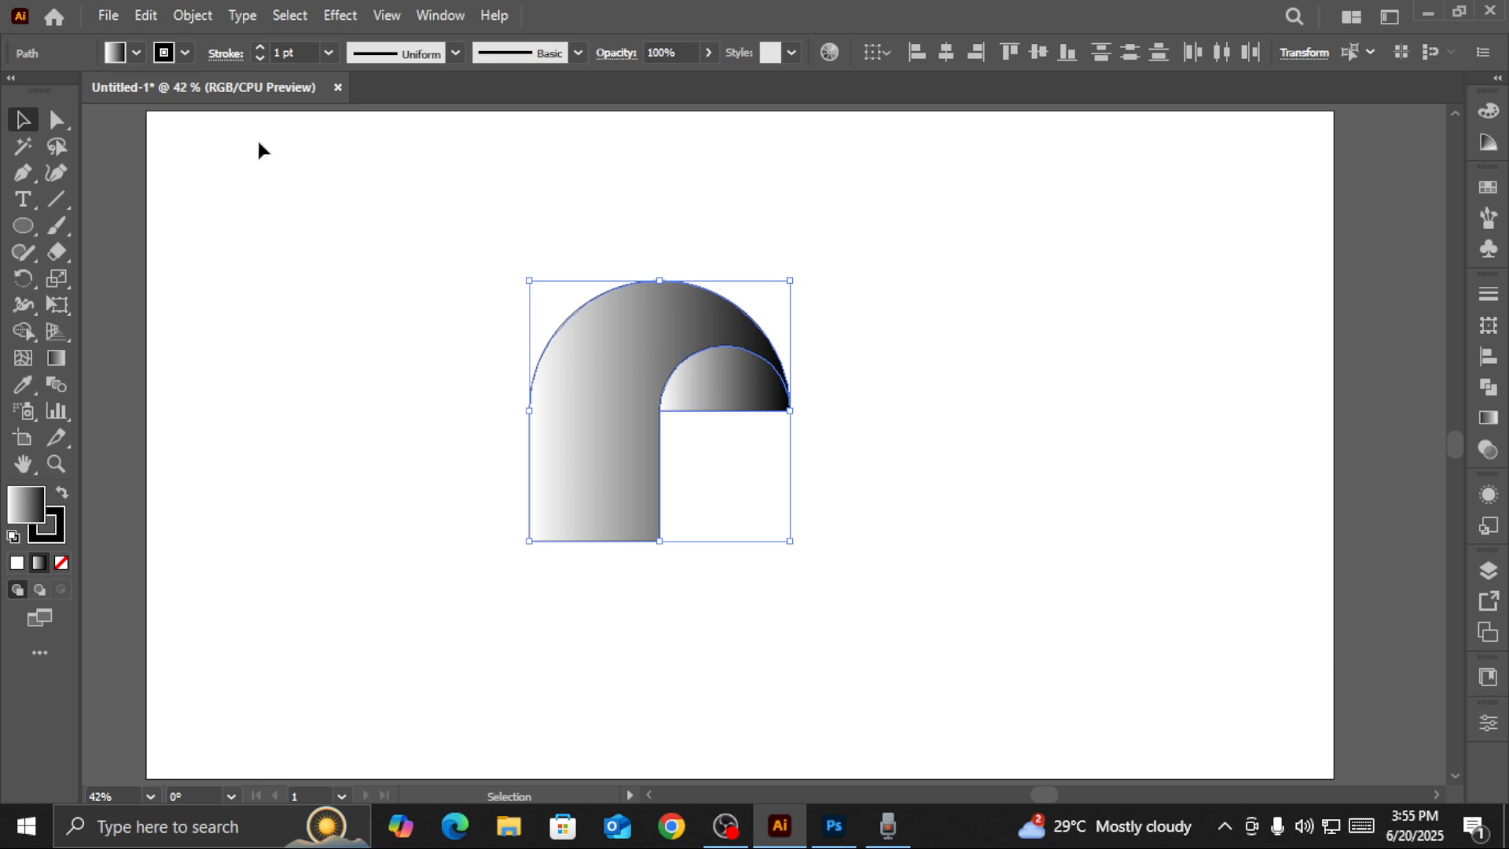
# Set the stroke of both gradient-filled shapes to none
pyautogui.click(185, 53)
pyautogui.click(15, 89)
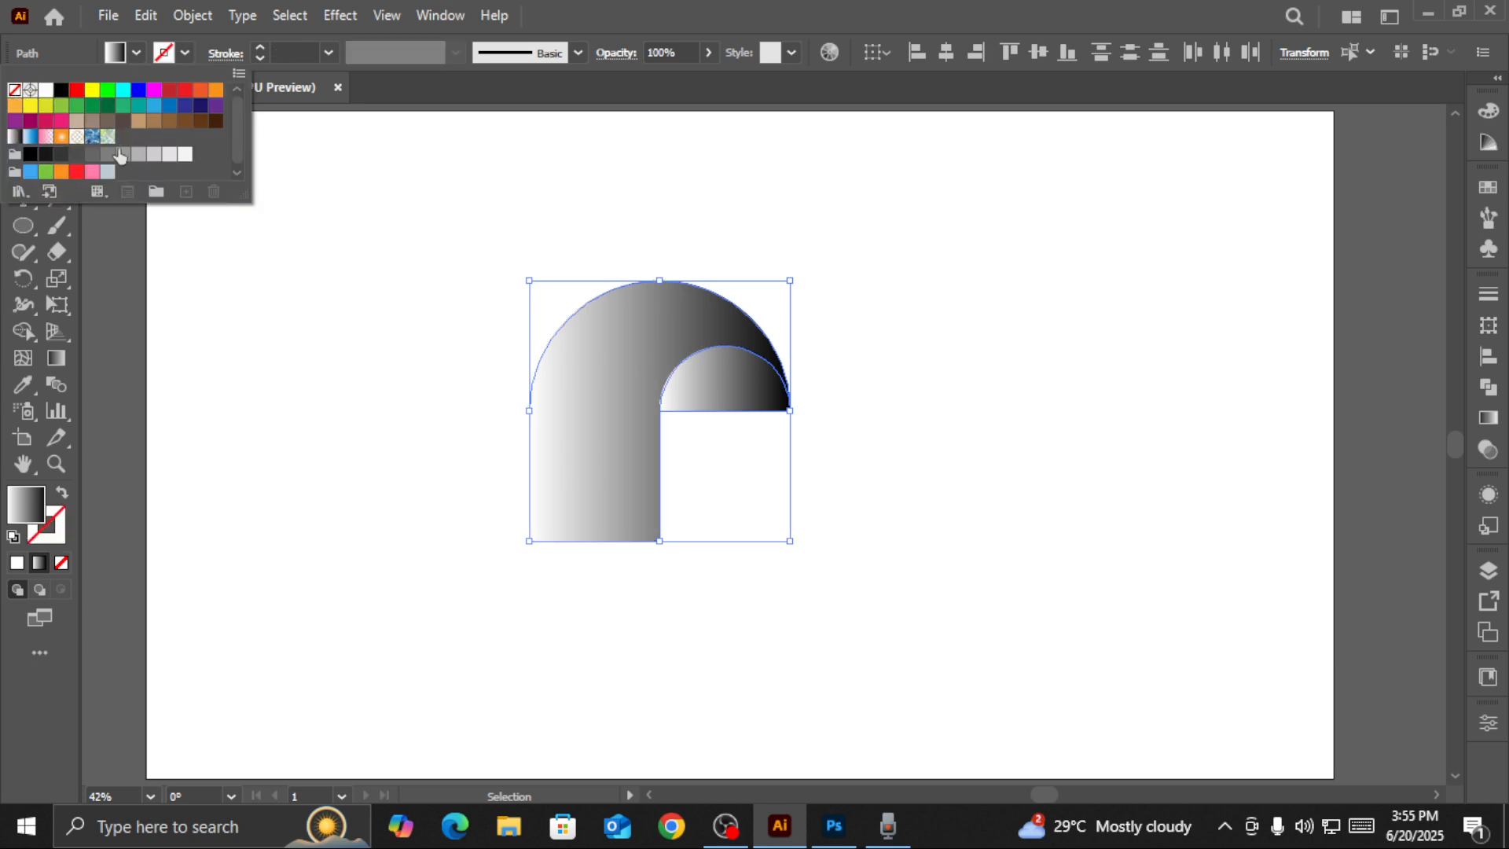
pyautogui.click(431, 285)
pyautogui.click(992, 339)
# Change the white gradient stop of the hook shape to the crimson pink swatch, keeping black at the other end
pyautogui.click(561, 355)
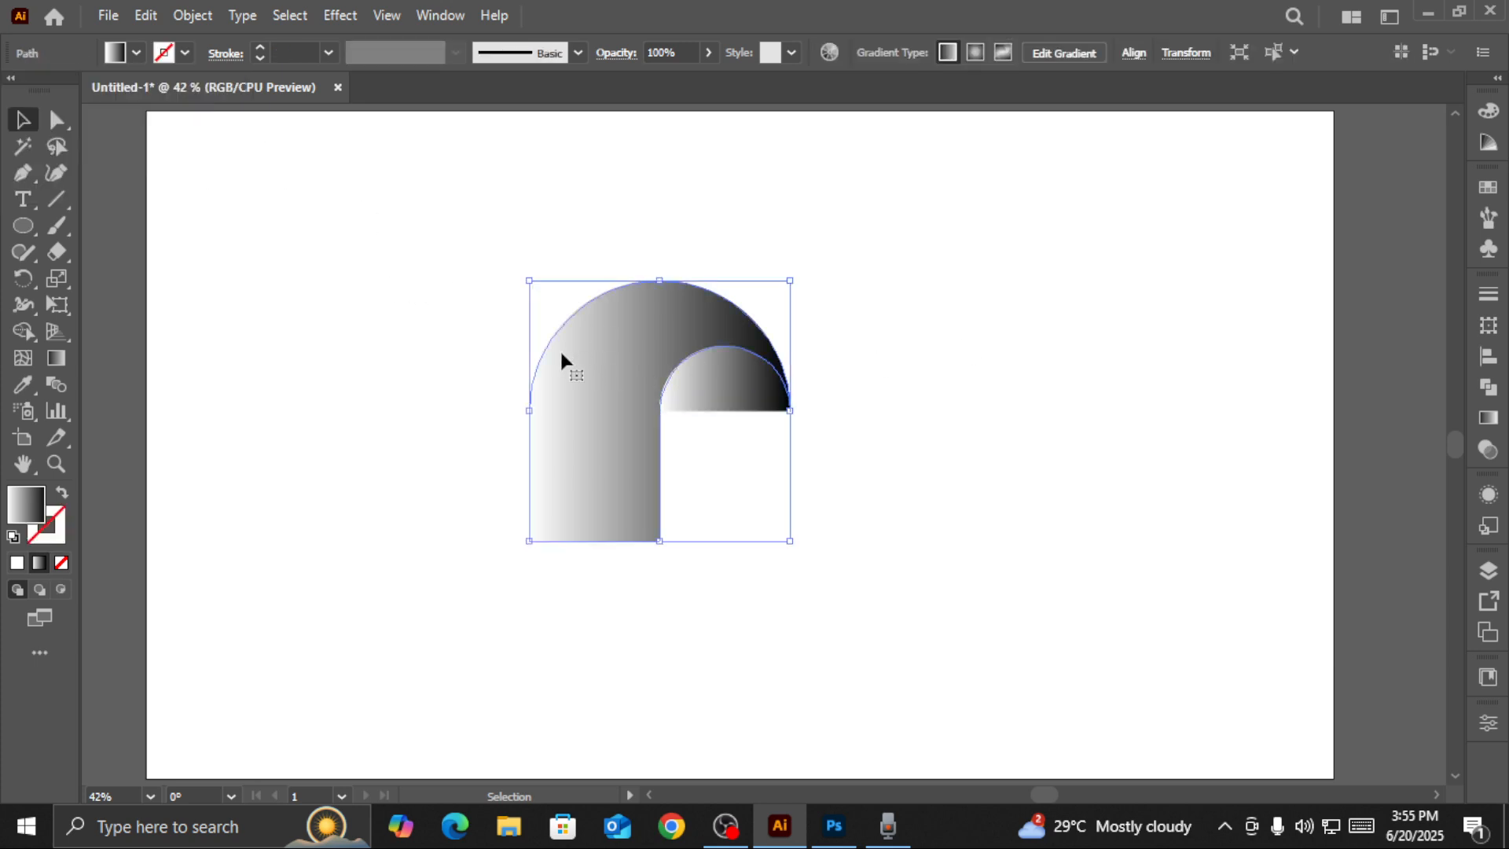
pyautogui.click(1487, 419)
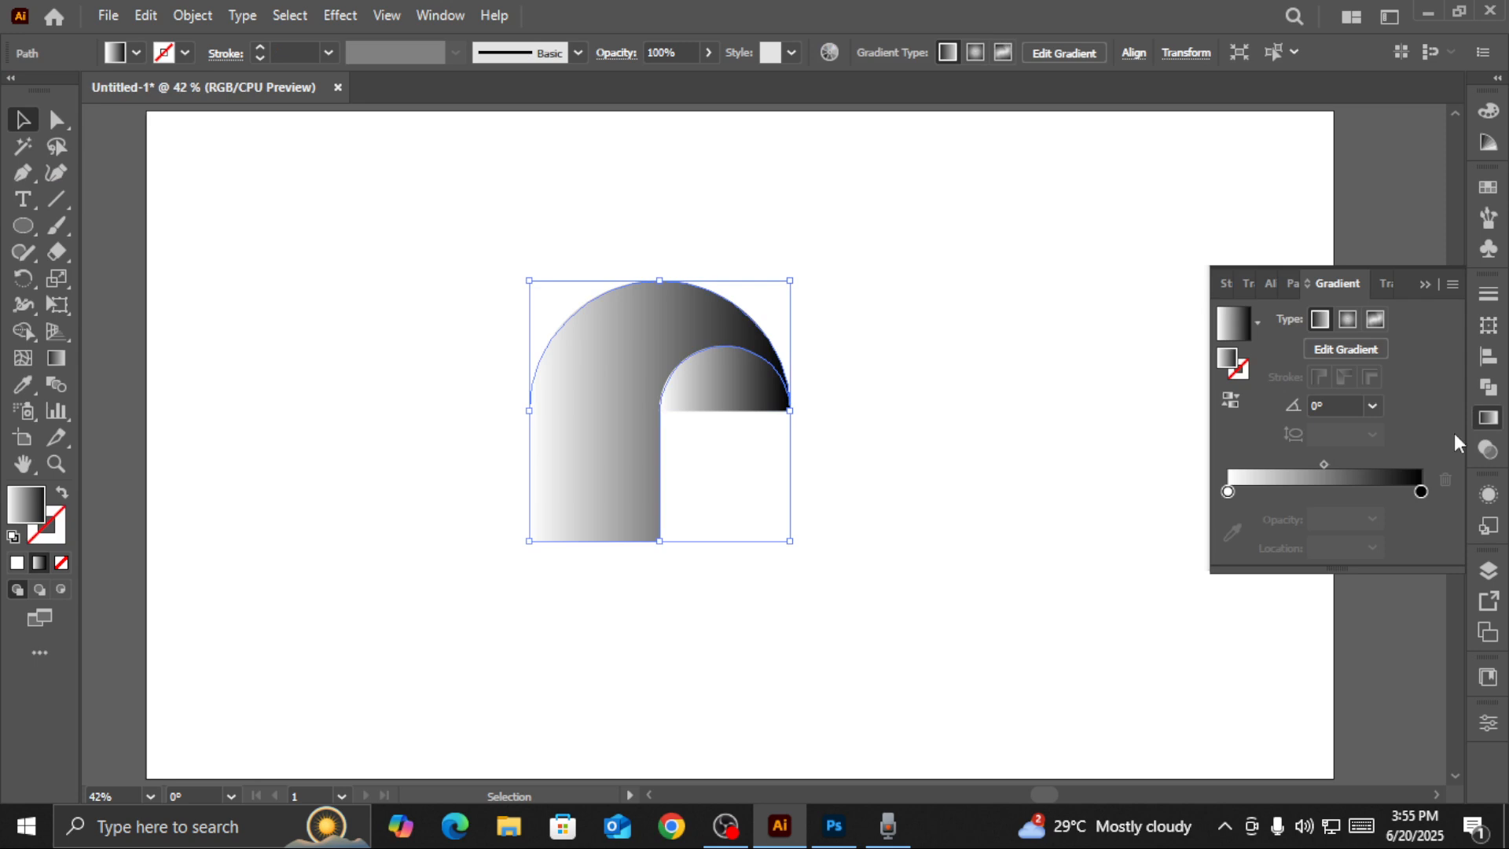
pyautogui.doubleClick(1228, 491)
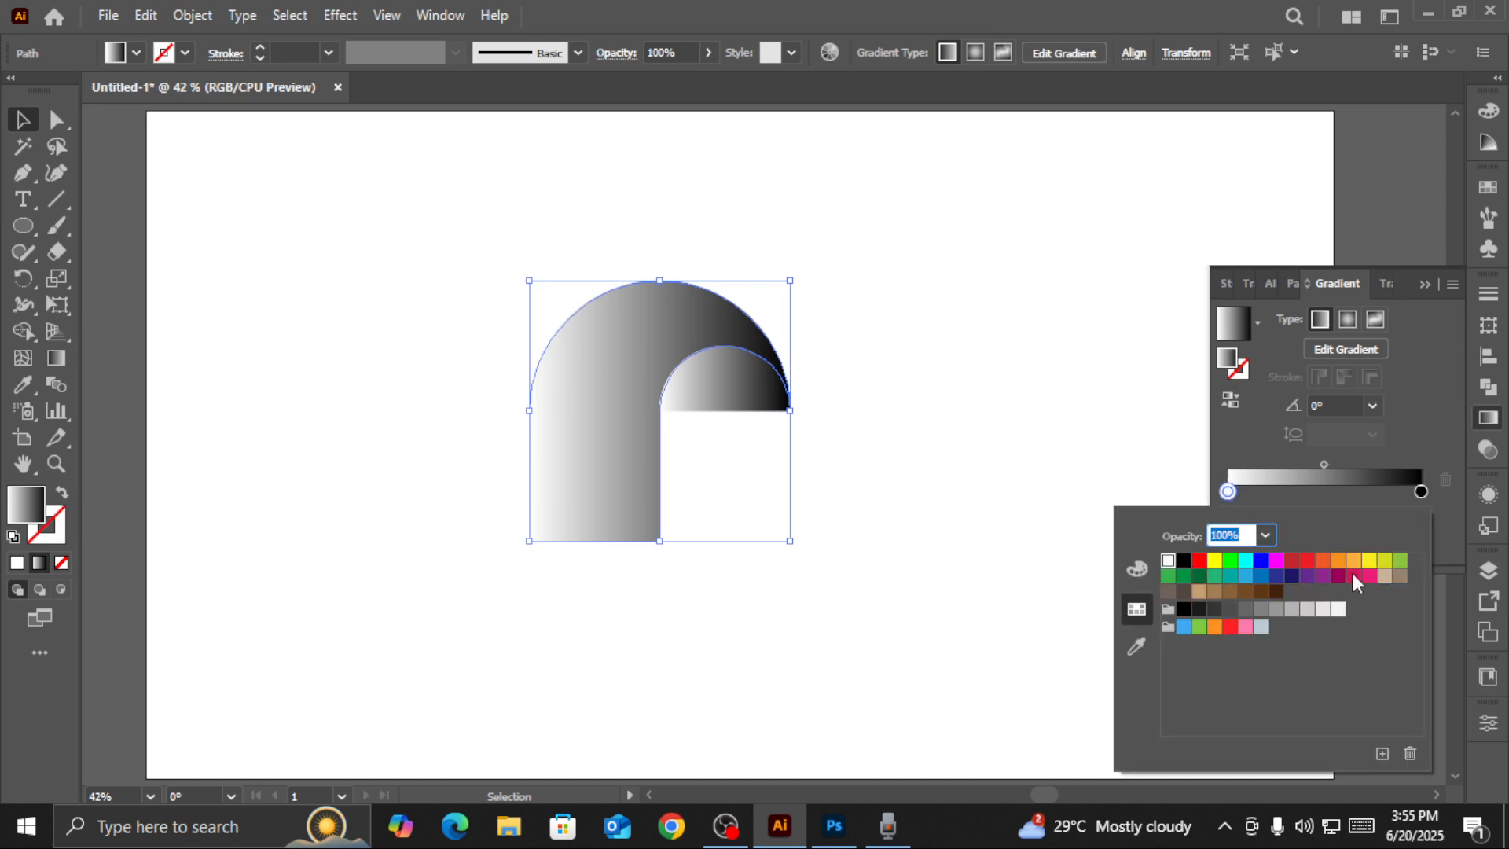
pyautogui.click(1353, 576)
pyautogui.click(1421, 287)
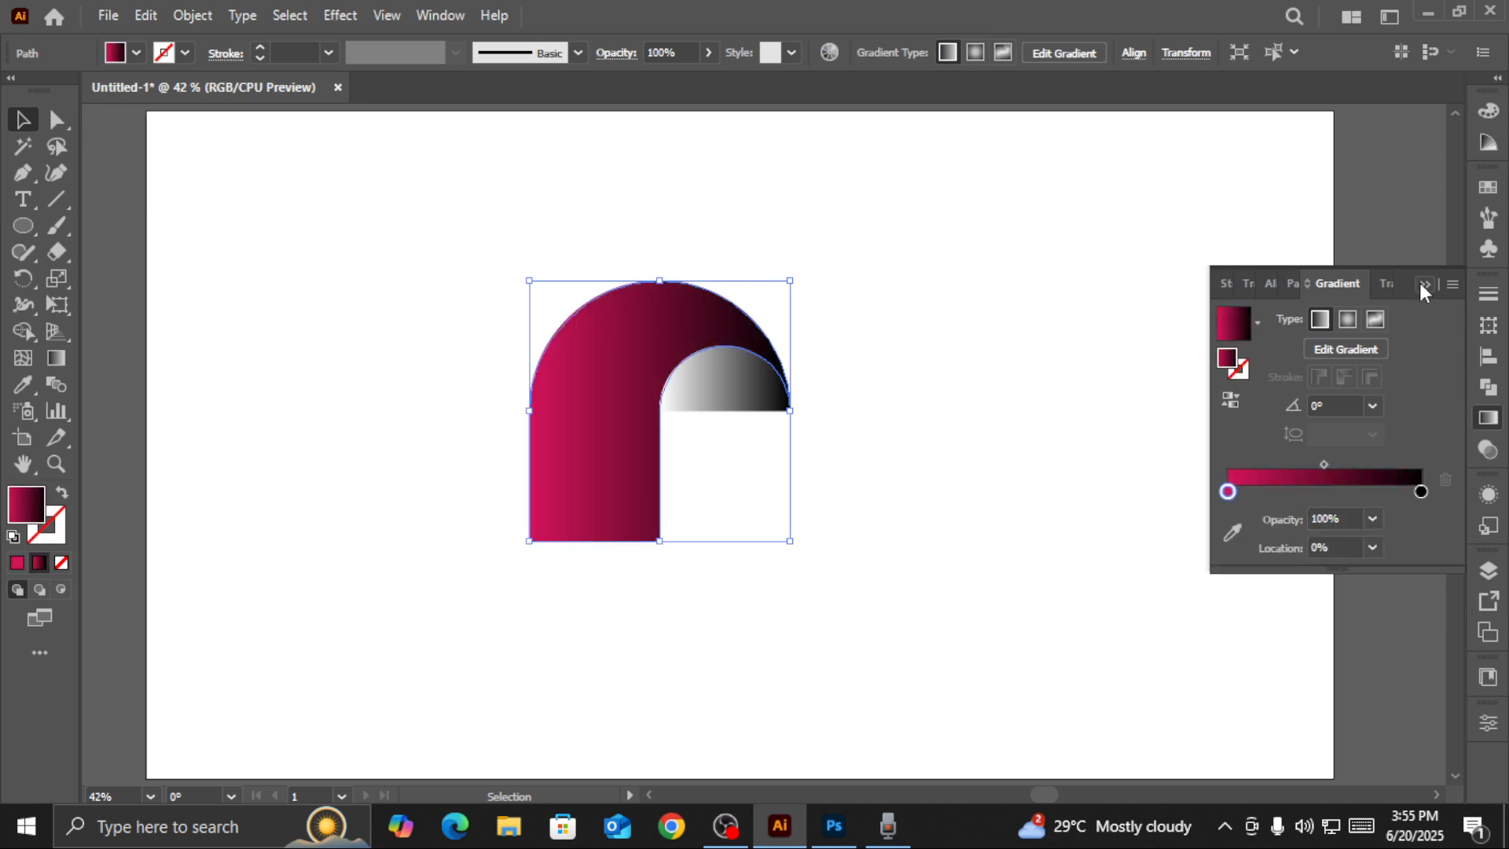
pyautogui.click(1426, 283)
pyautogui.click(992, 325)
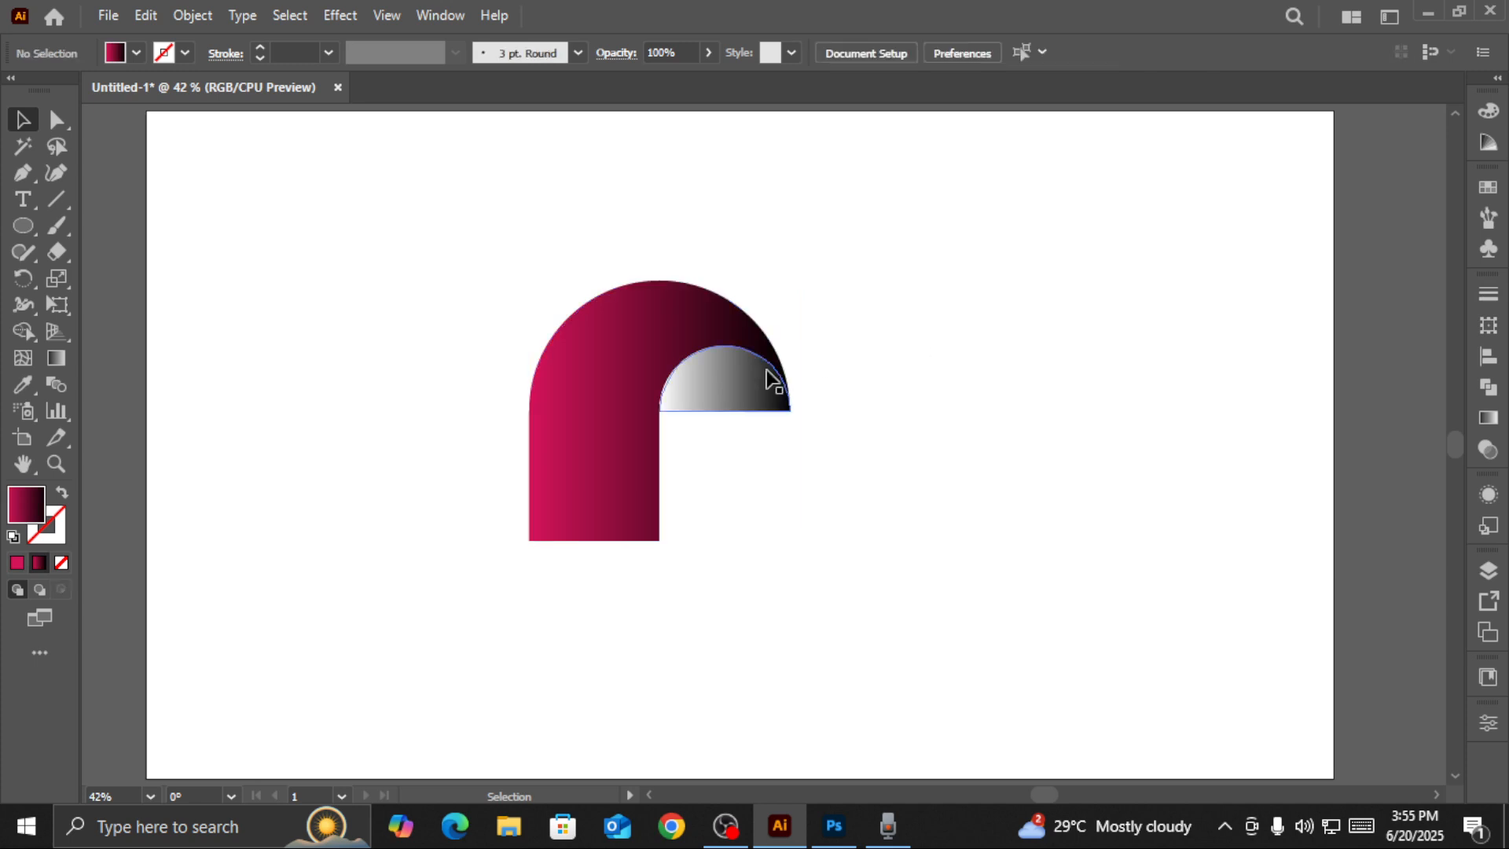
# Redirect the hook shape's gradient to run vertically, from crimson above the arch to black below its leg
pyautogui.click(768, 378)
pyautogui.click(614, 389)
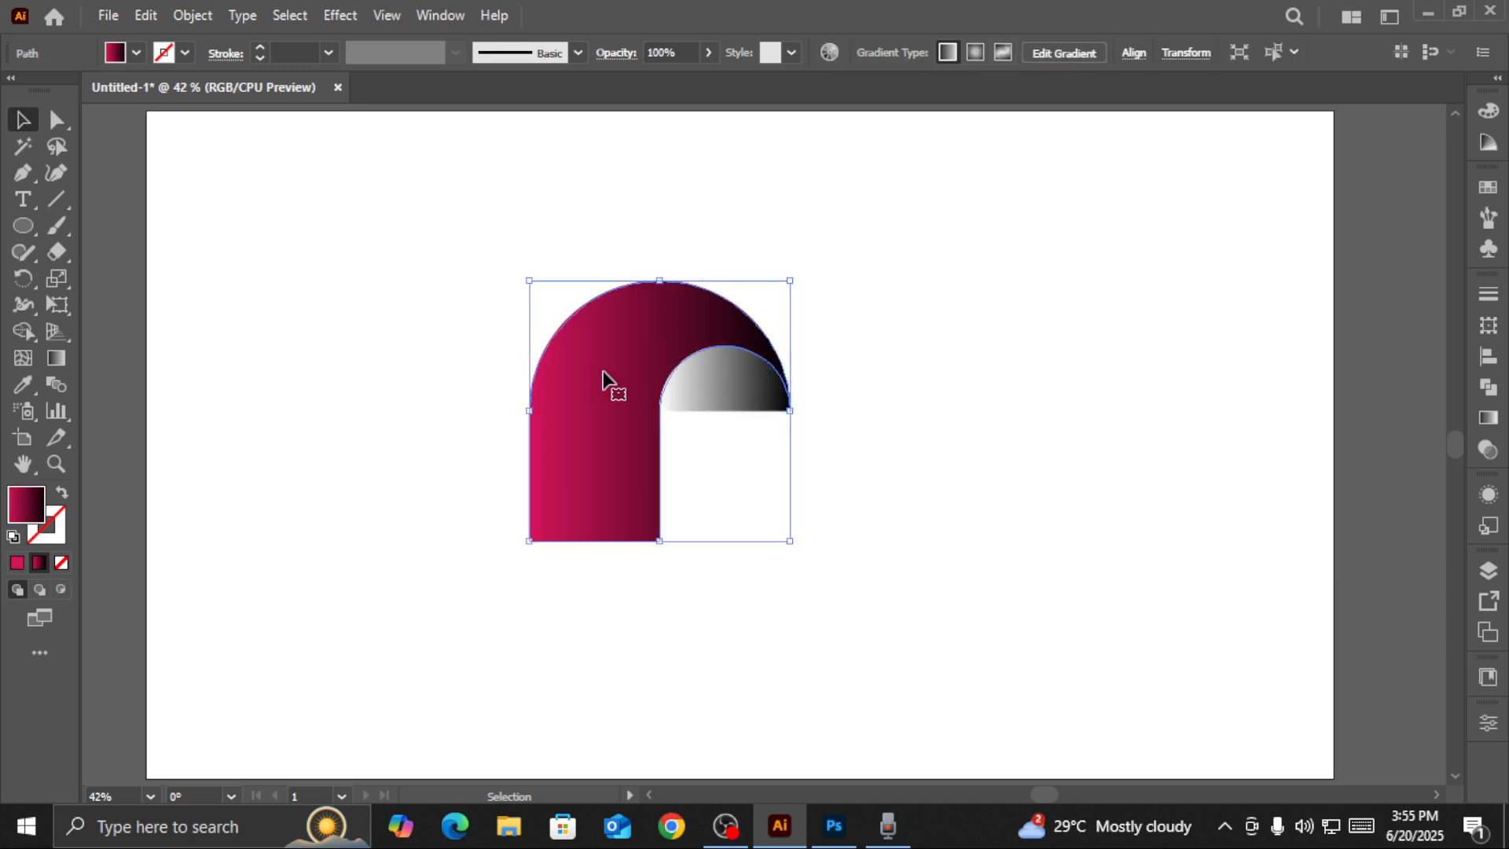
pyautogui.click(56, 357)
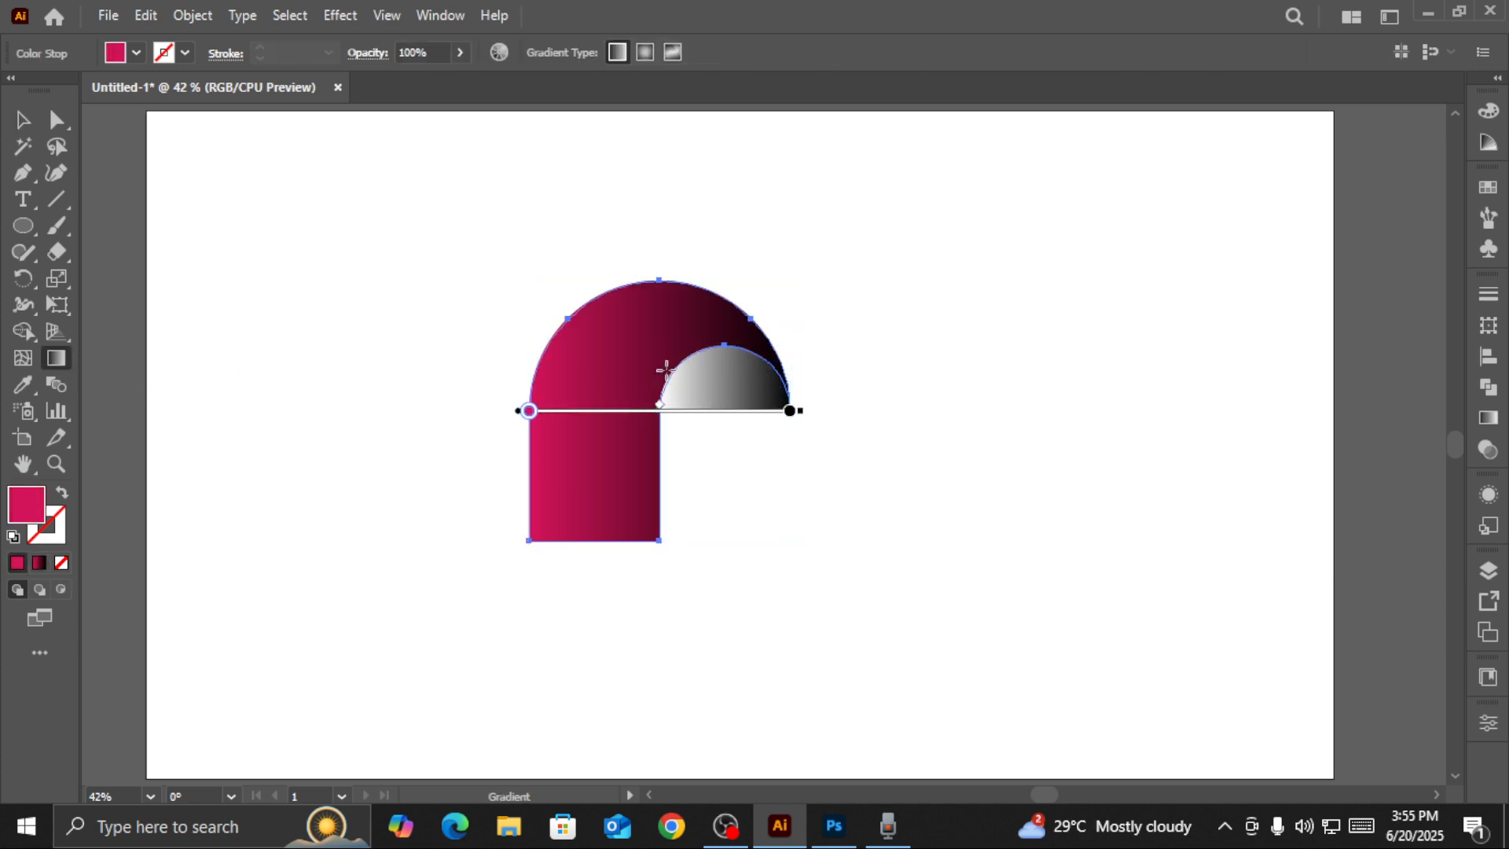
pyautogui.moveTo(624, 191)
pyautogui.mouseDown()
pyautogui.moveTo(624, 625)
pyautogui.moveTo(638, 626)
pyautogui.mouseUp()
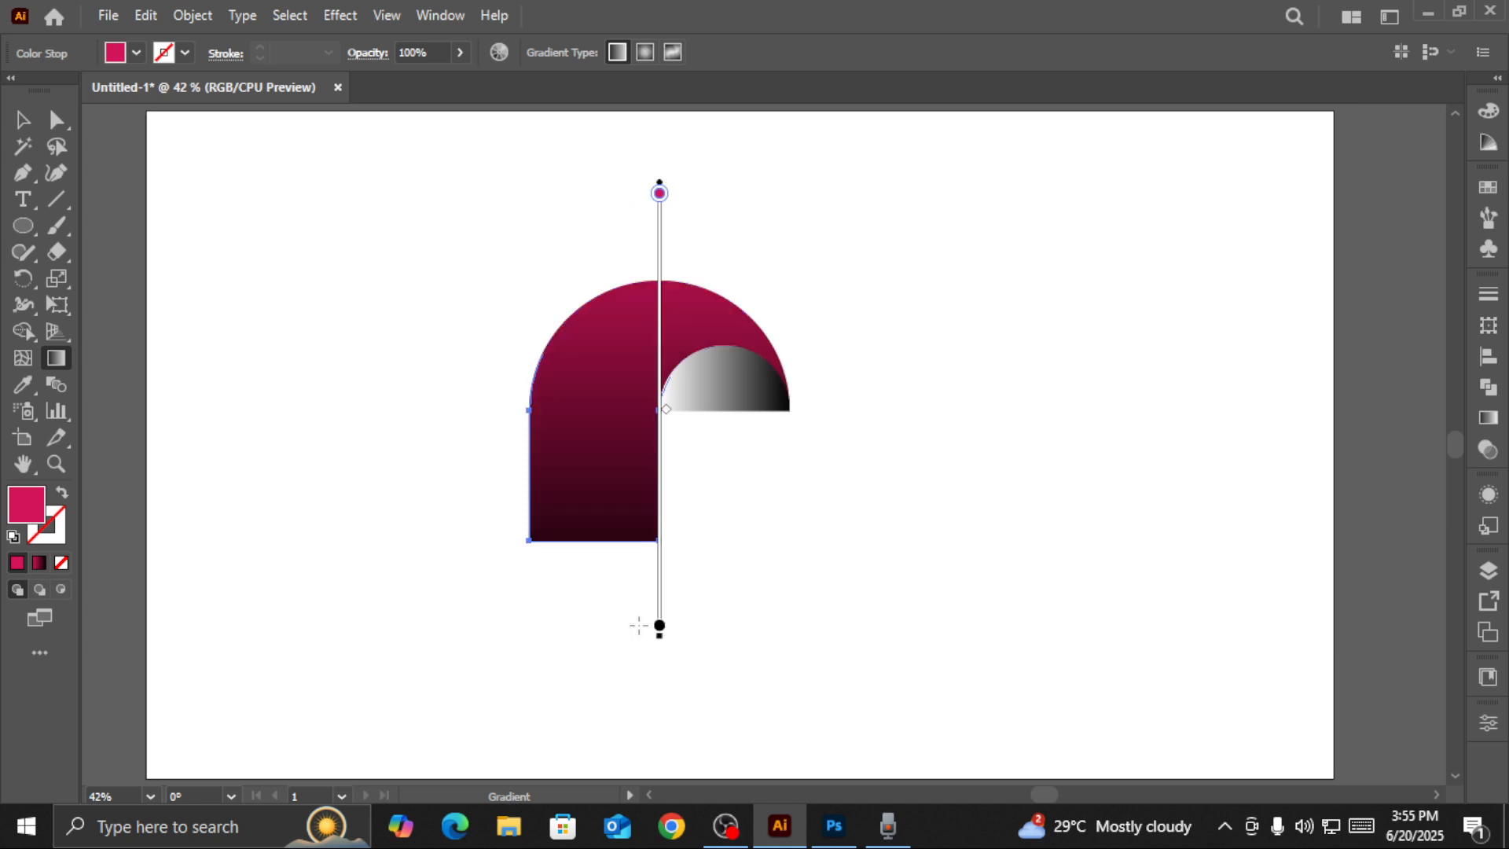
# Redraw the hook shape's vertical gradient so it ends well below the leg, and move both shapes slightly to the right
pyautogui.moveTo(613, 234); pyautogui.dragTo(613, 699)
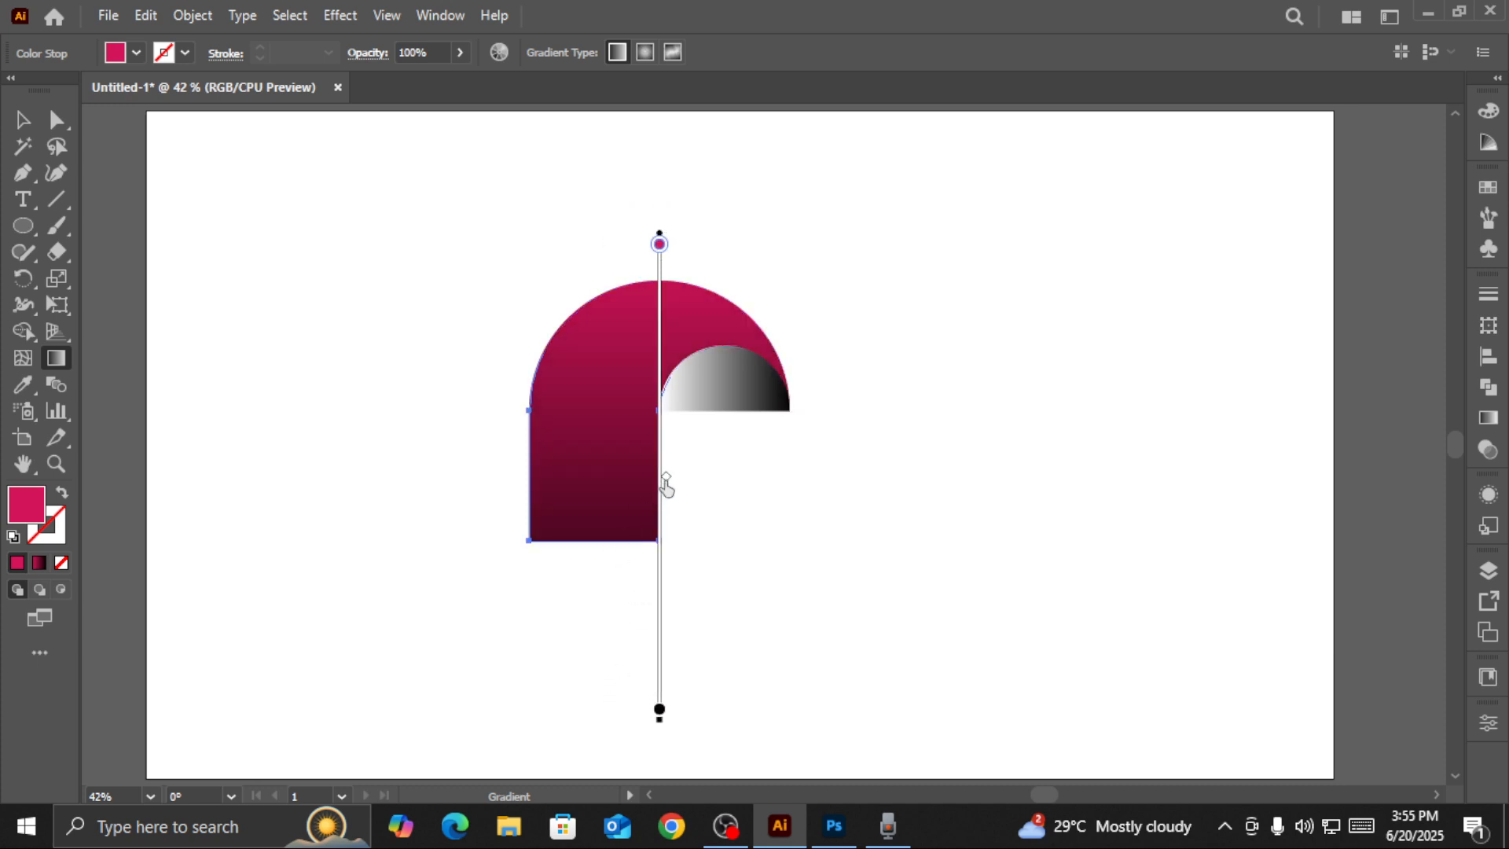
pyautogui.click(22, 119)
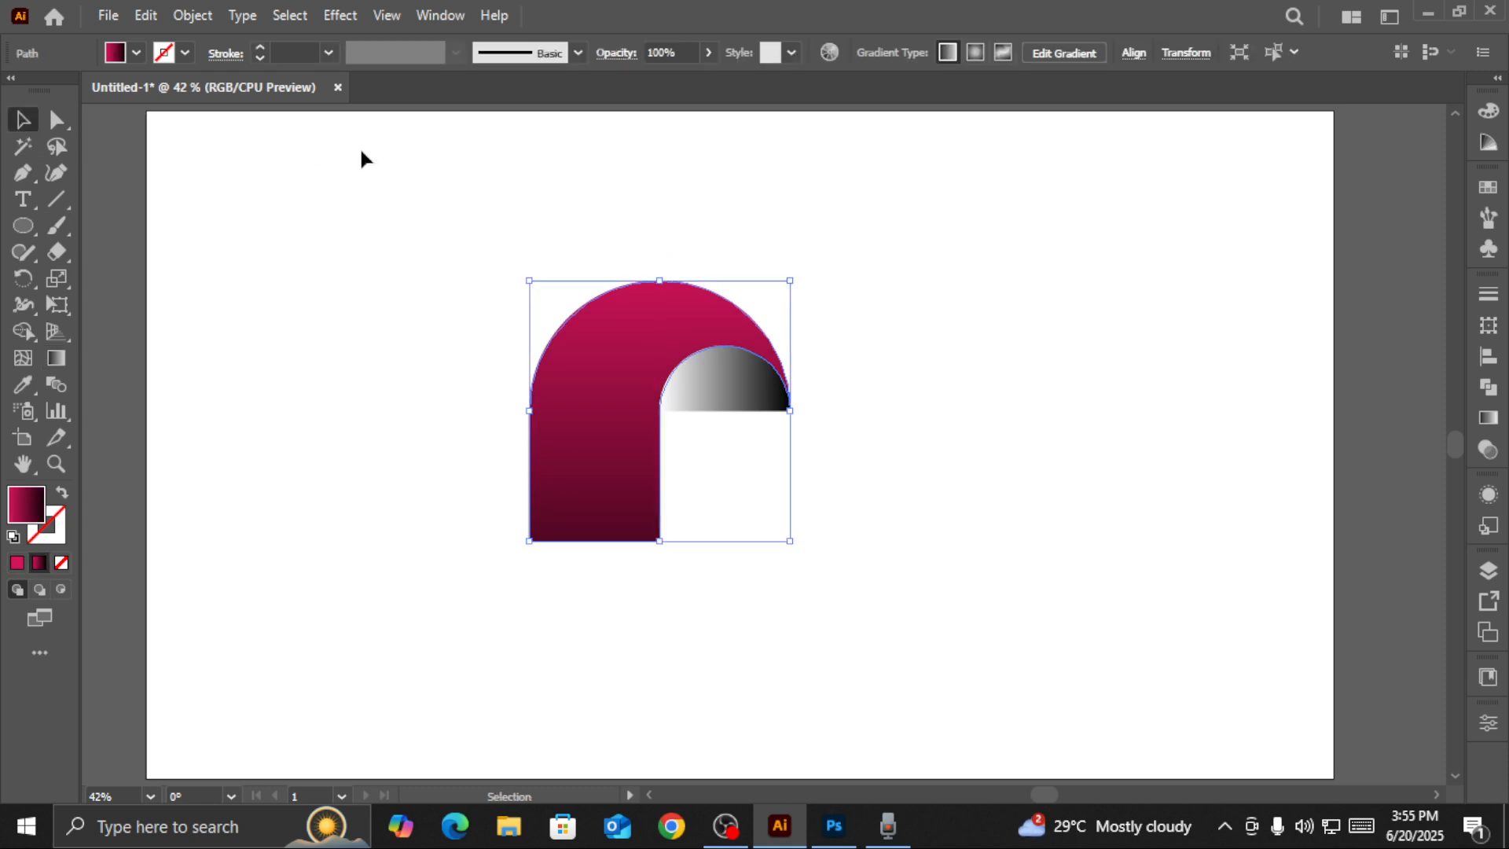
pyautogui.click(393, 204)
pyautogui.moveTo(421, 234); pyautogui.dragTo(659, 393)
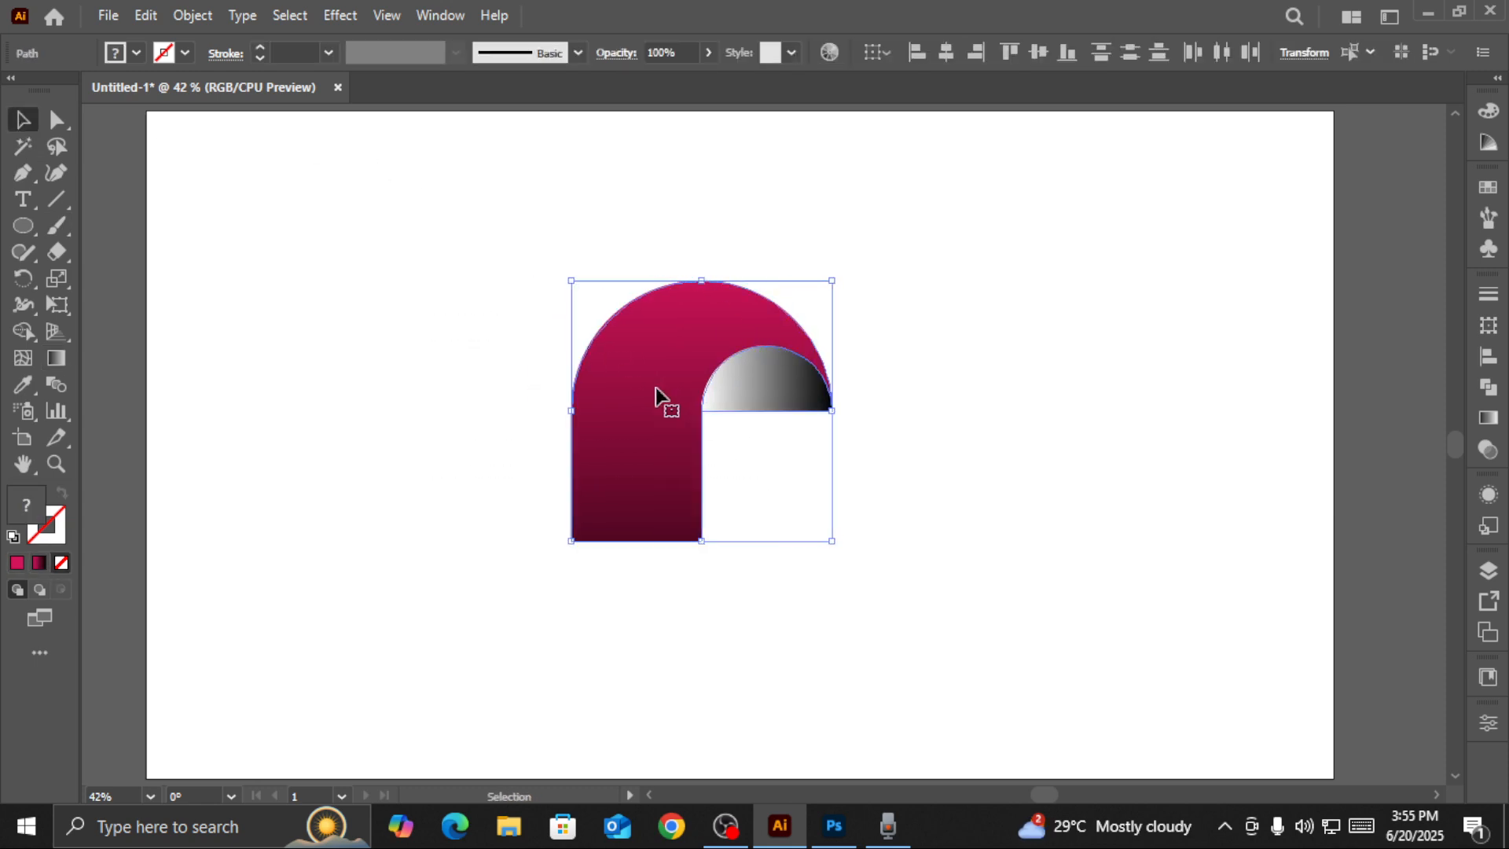
# Group the crimson hook shape and the grey half circle
pyautogui.rightClick(713, 339)
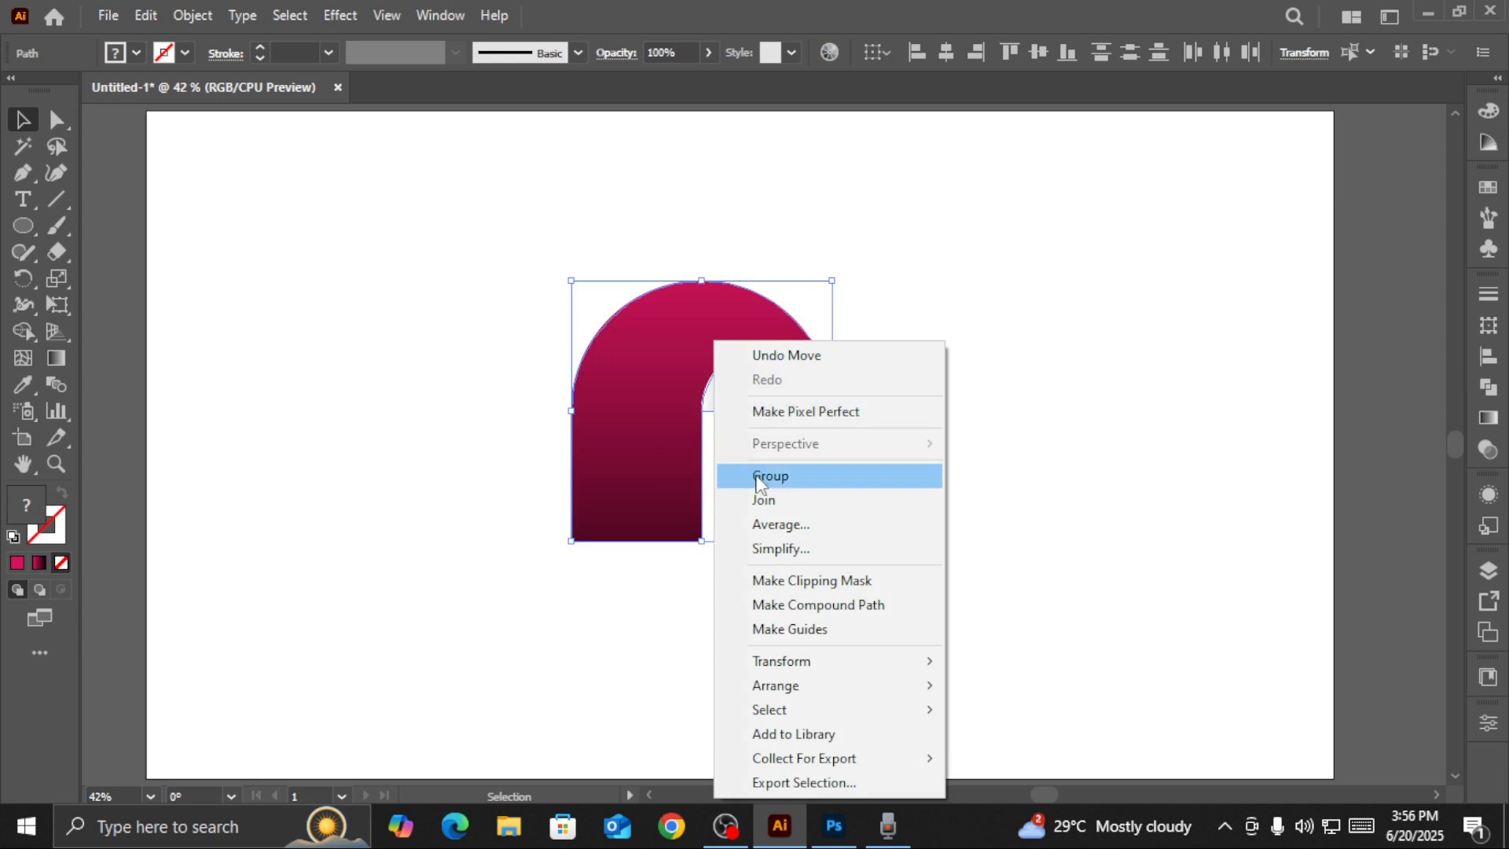
pyautogui.click(444, 338)
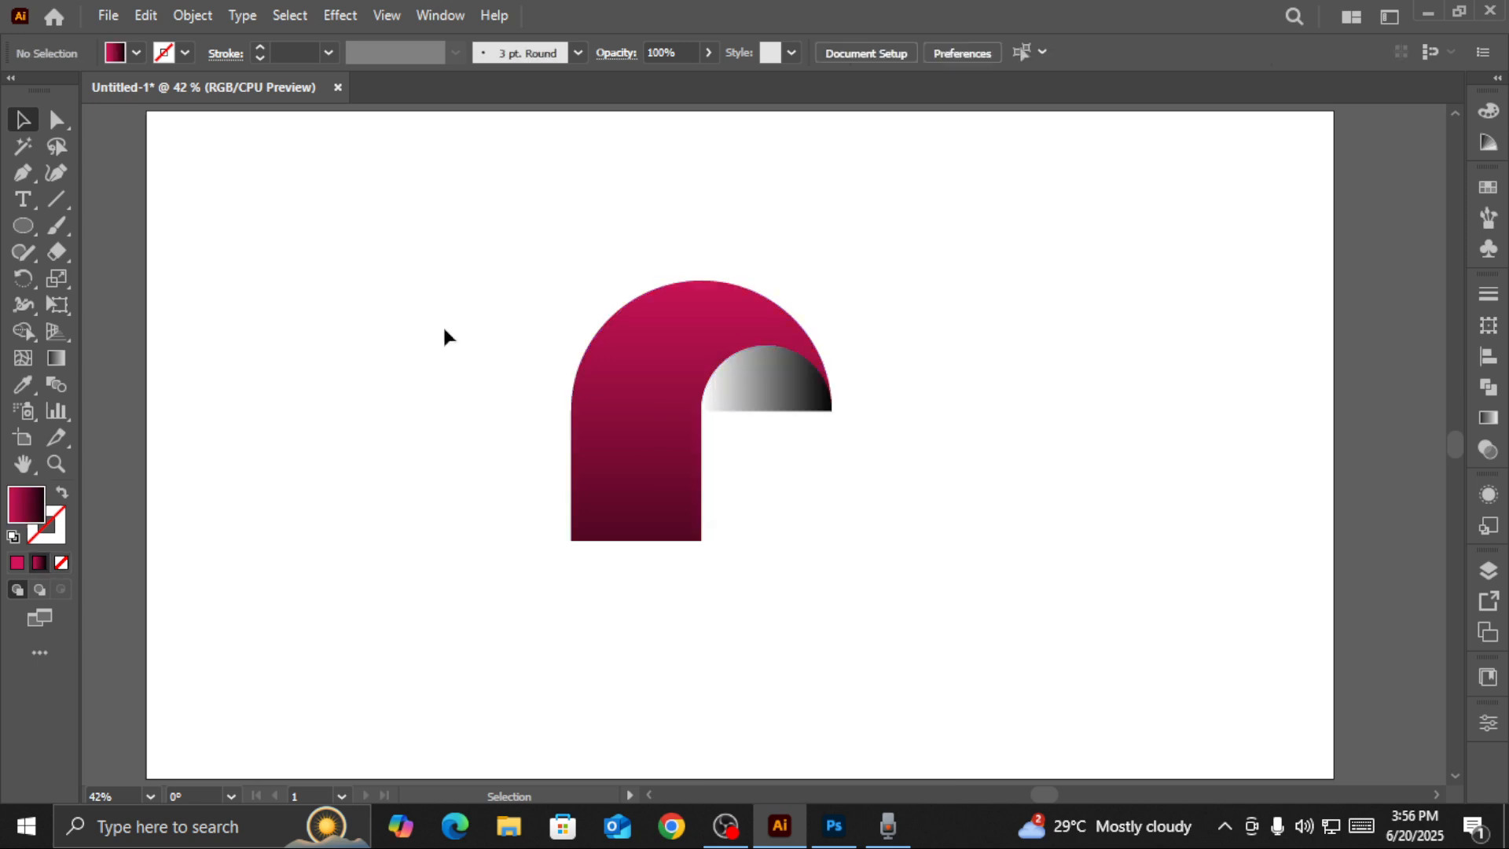
pyautogui.moveTo(410, 200); pyautogui.dragTo(677, 394)
pyautogui.click(197, 14)
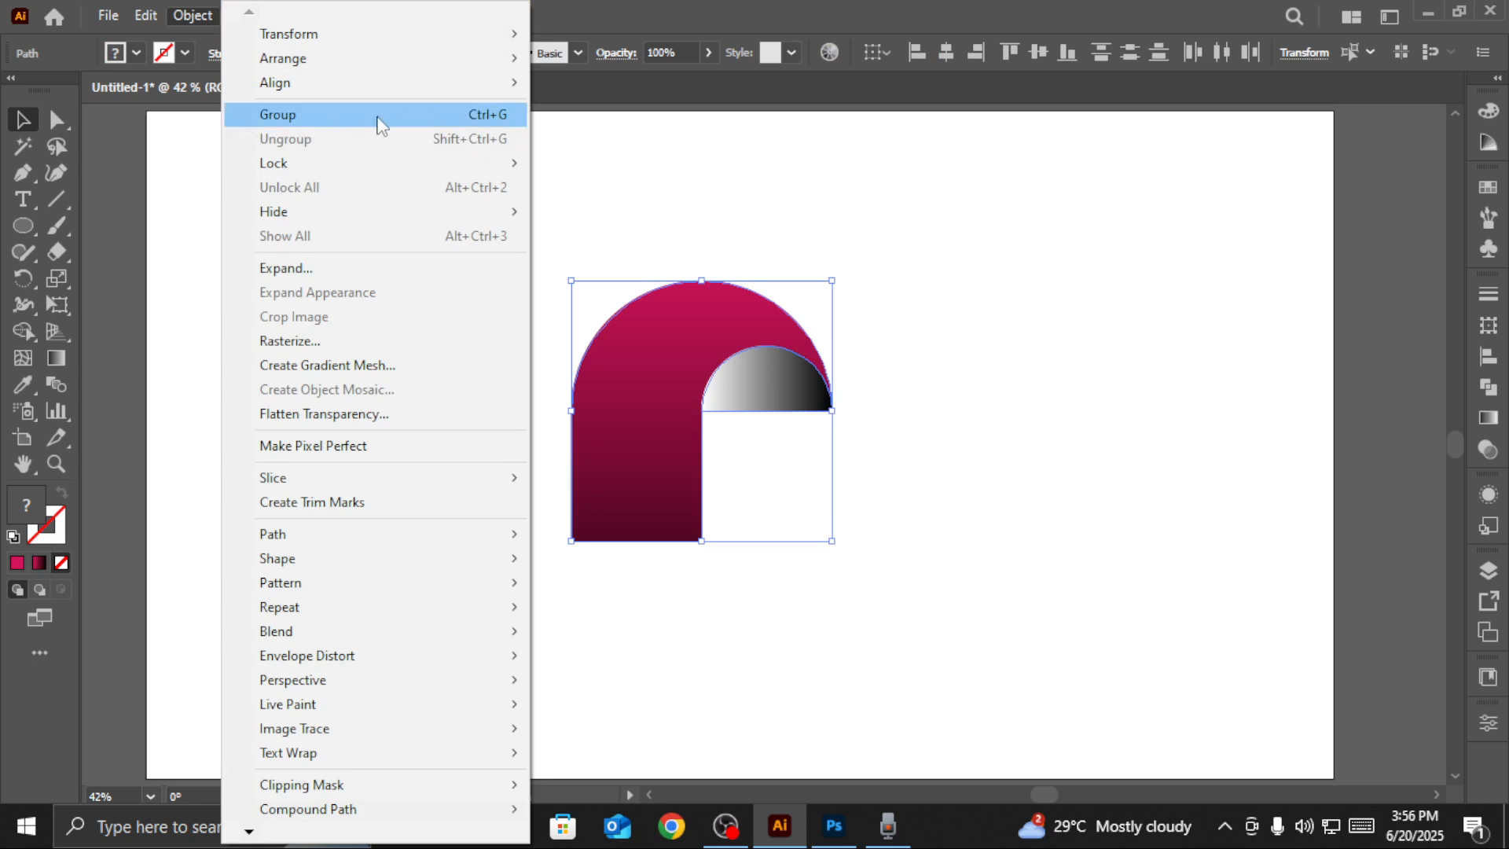
pyautogui.click(587, 203)
pyautogui.moveTo(536, 216); pyautogui.dragTo(852, 455)
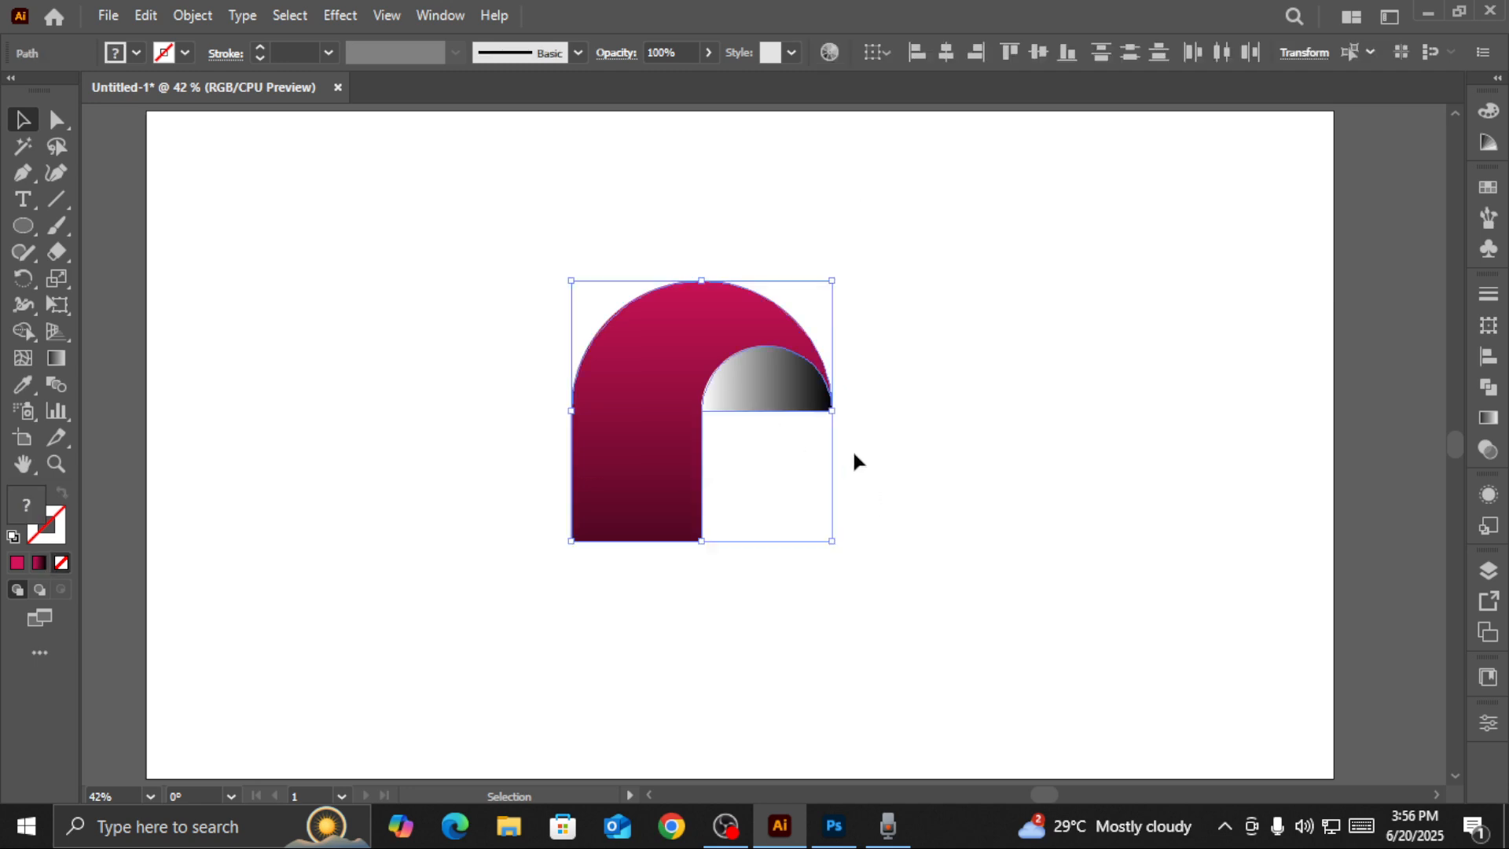
pyautogui.rightClick(712, 362)
pyautogui.click(798, 480)
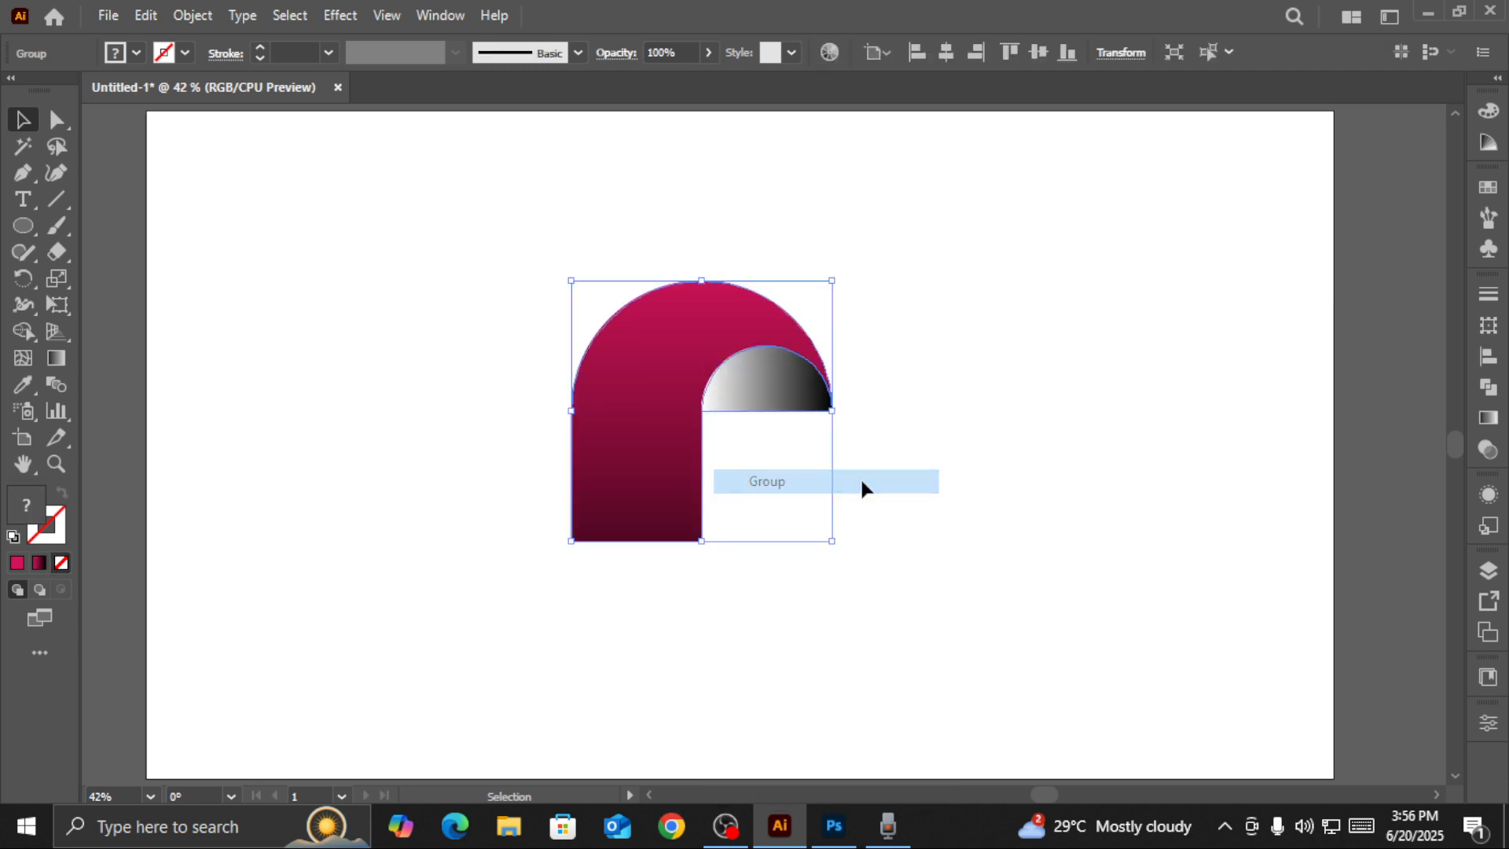
# Move the grouped hook slightly up and to the left on the artboard
pyautogui.click(969, 465)
pyautogui.moveTo(505, 260); pyautogui.dragTo(835, 529)
pyautogui.moveTo(738, 435); pyautogui.dragTo(710, 403)
# Rotate a copy of the hook group by 90° around the inner bottom corner of its leg
pyautogui.moveTo(23, 279); pyautogui.dragTo(116, 277)
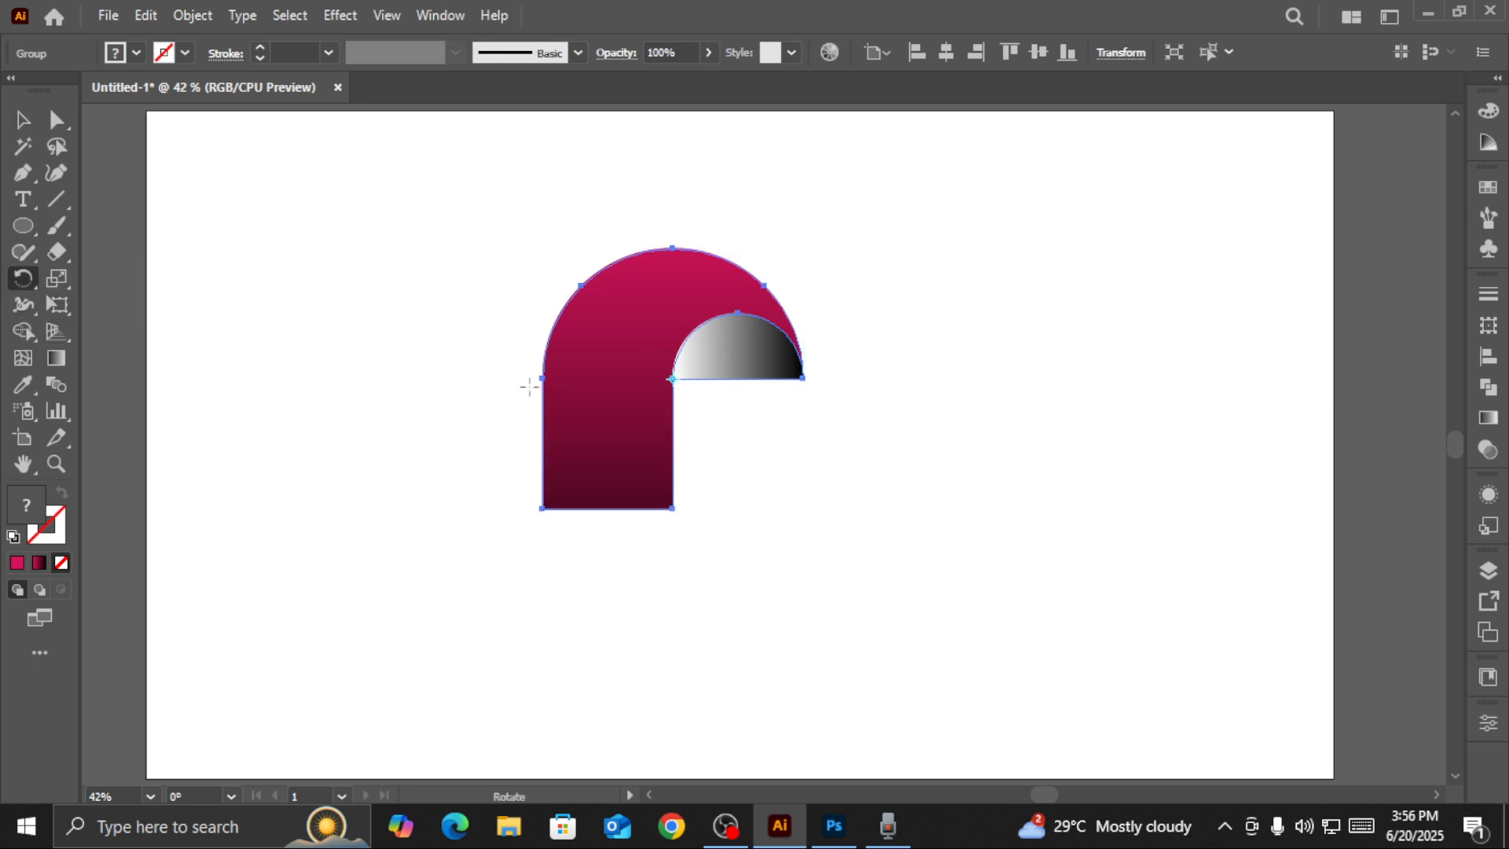
pyautogui.keyDown('alt'); pyautogui.click(672, 509); pyautogui.keyUp('alt')
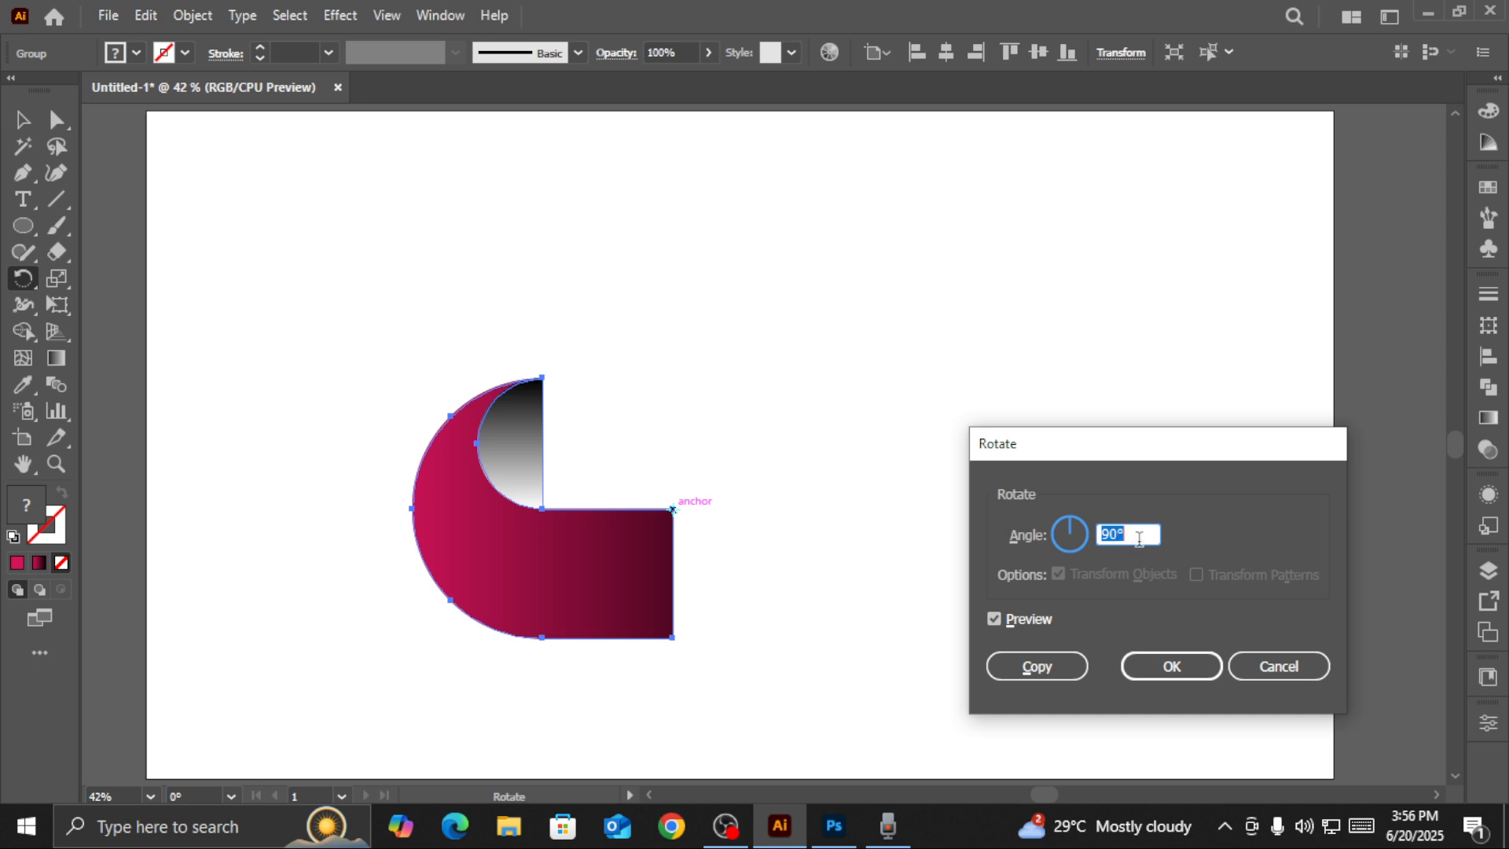
pyautogui.click(1063, 674)
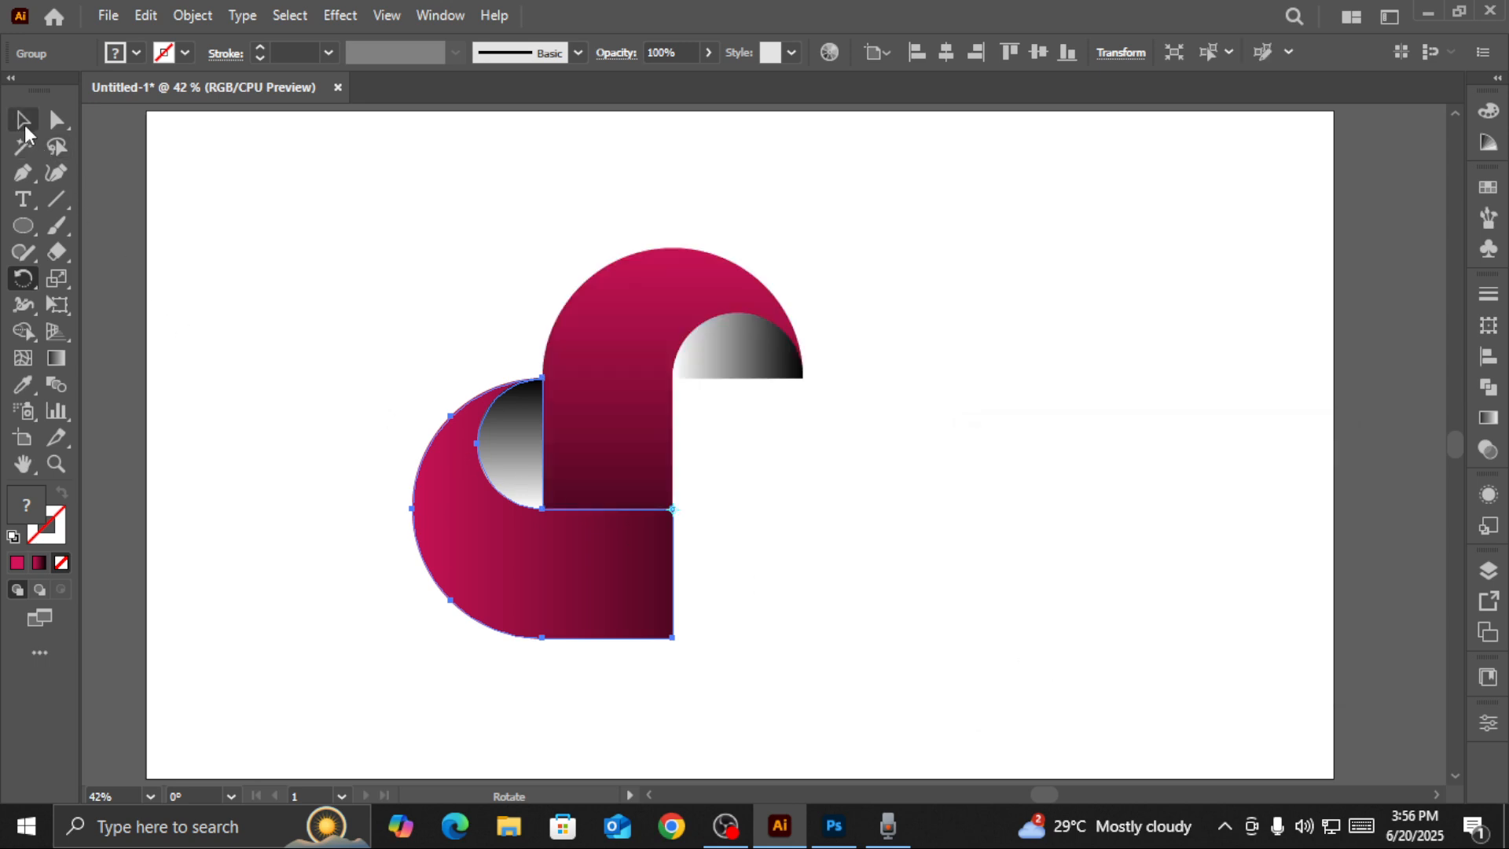
# Repeat the rotated copy twice to complete the interlocking four-loop logo
pyautogui.click(23, 124)
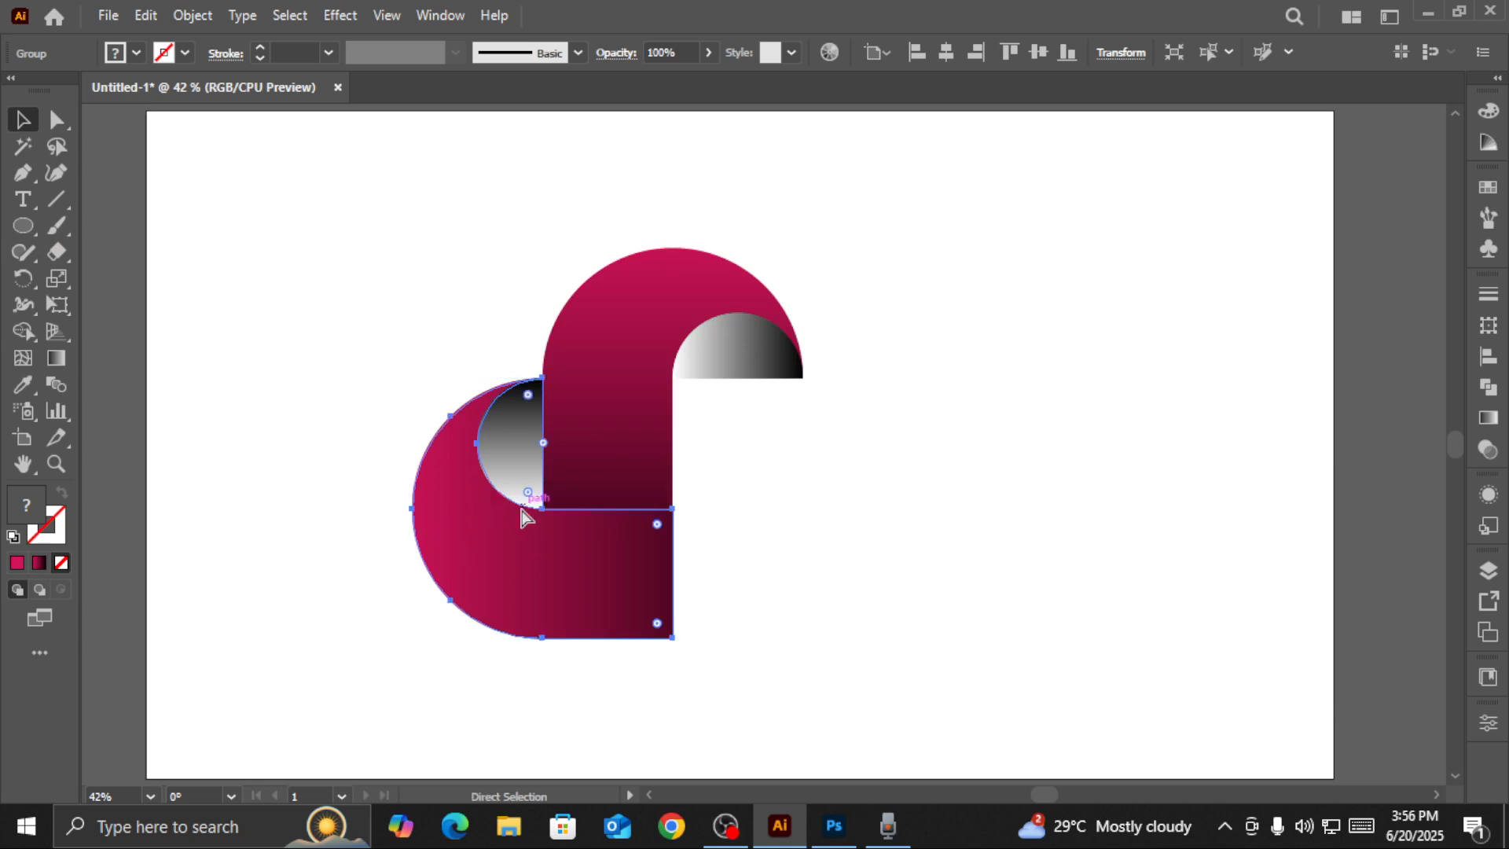
pyautogui.hotkey('ctrl', 'd')
pyautogui.hotkey('ctrl', 'd')
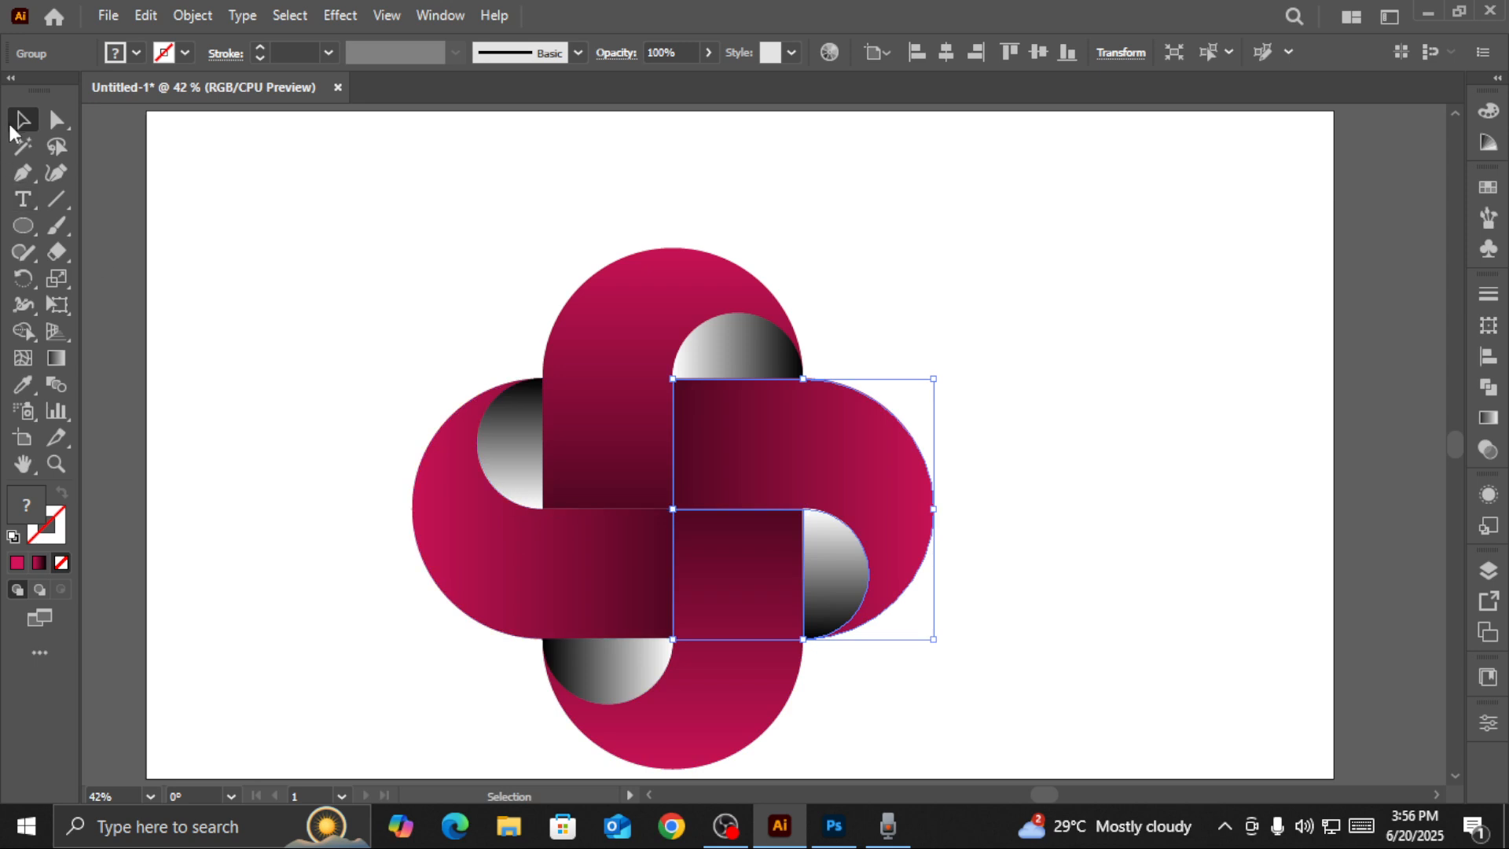
# Move the whole four-loop logo up, scale it down slightly, and shift it toward the left half of the artboard
pyautogui.moveTo(327, 252); pyautogui.dragTo(761, 397)
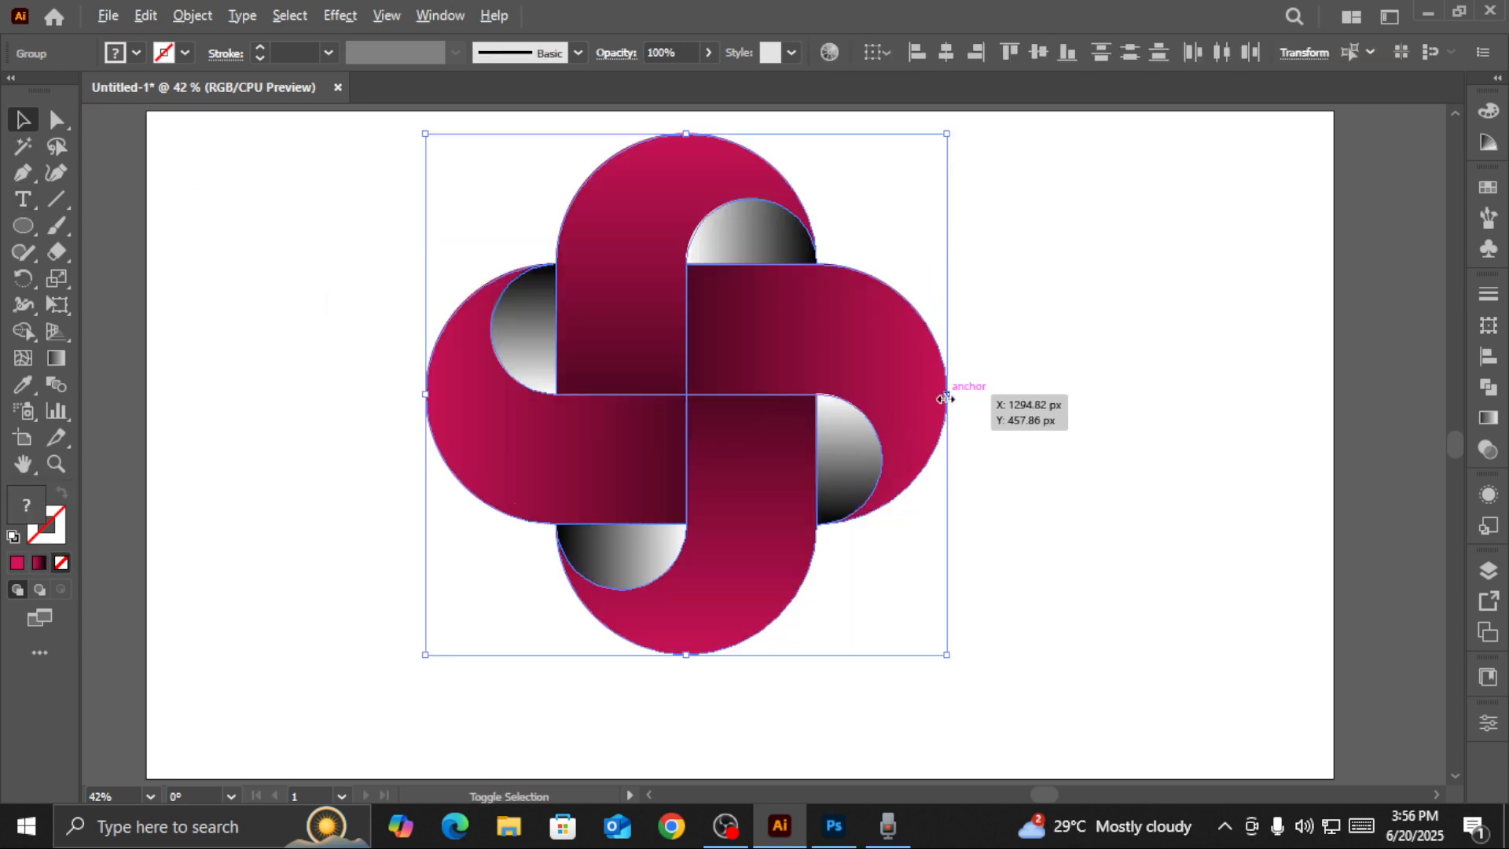
pyautogui.moveTo(945, 399); pyautogui.dragTo(913, 408)
pyautogui.moveTo(740, 363); pyautogui.dragTo(642, 364)
pyautogui.click(856, 370)
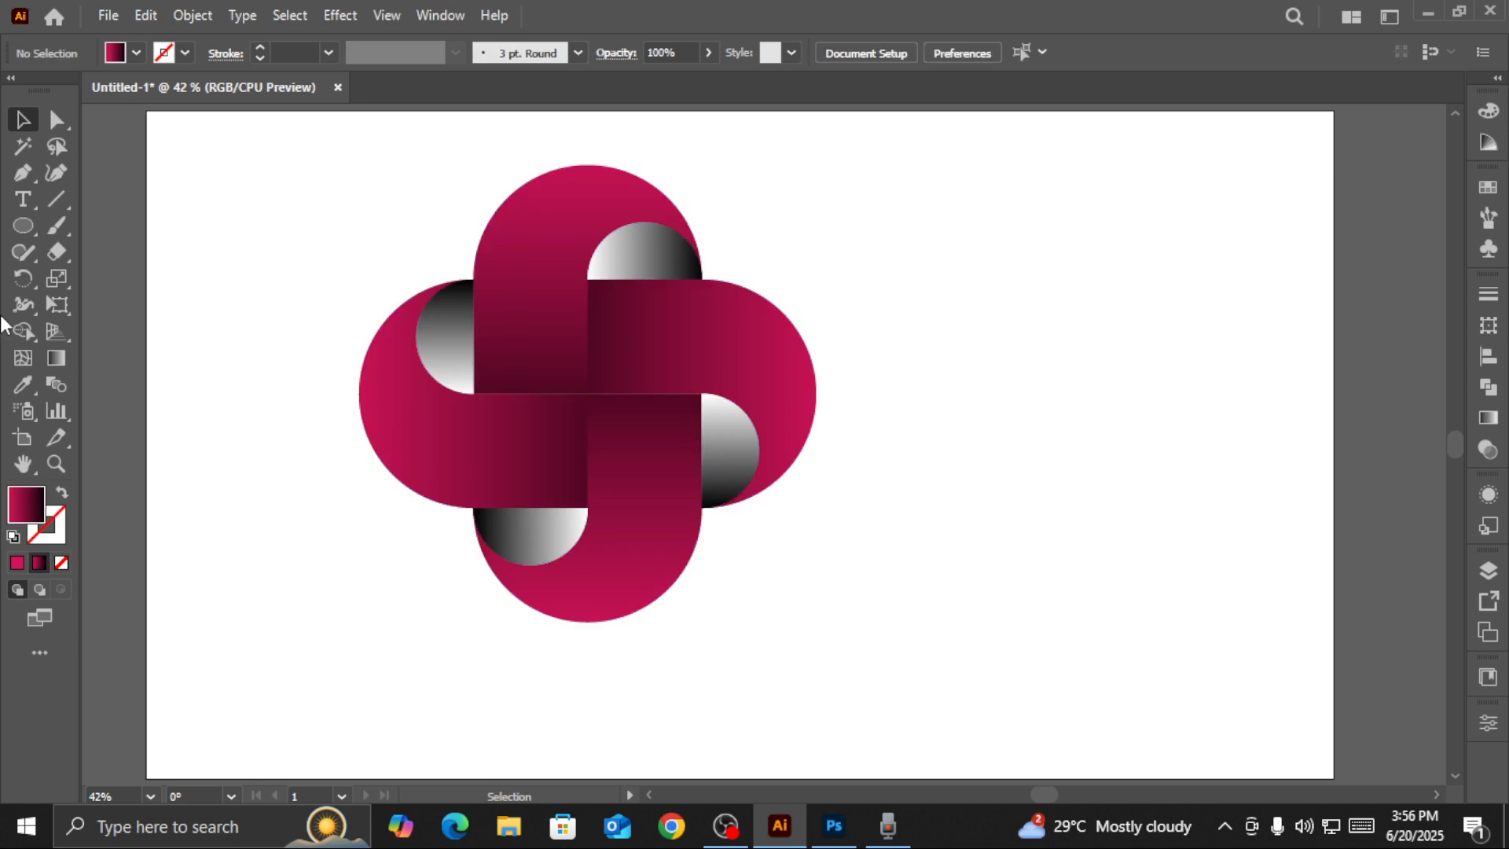
# Draw a circle on the empty area to the right of the logo and nudge it slightly left
pyautogui.moveTo(30, 221); pyautogui.dragTo(124, 281)
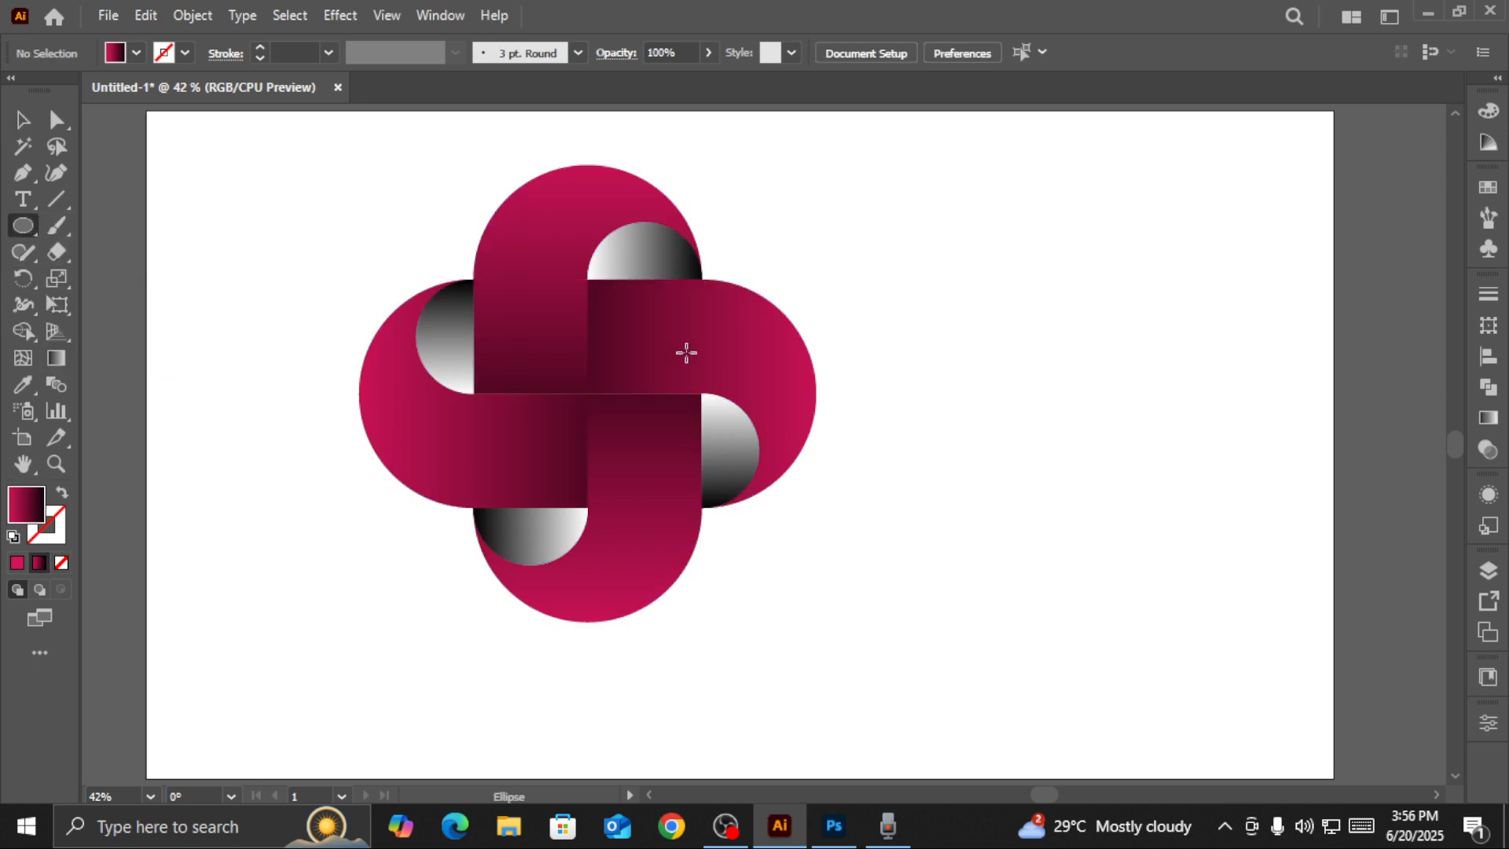
pyautogui.moveTo(1039, 382); pyautogui.dragTo(1138, 489)
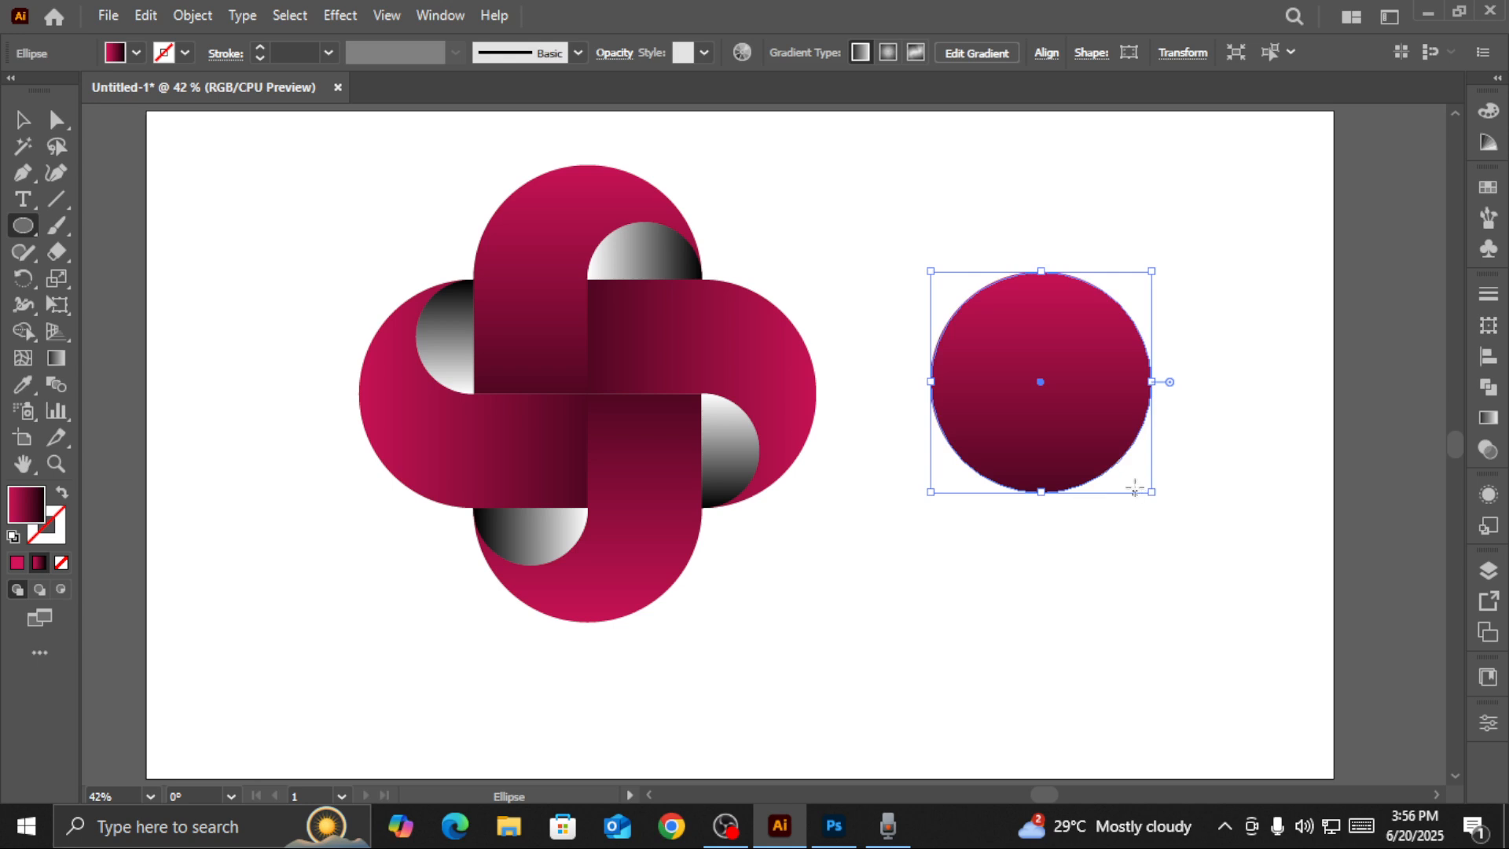
pyautogui.click(23, 122)
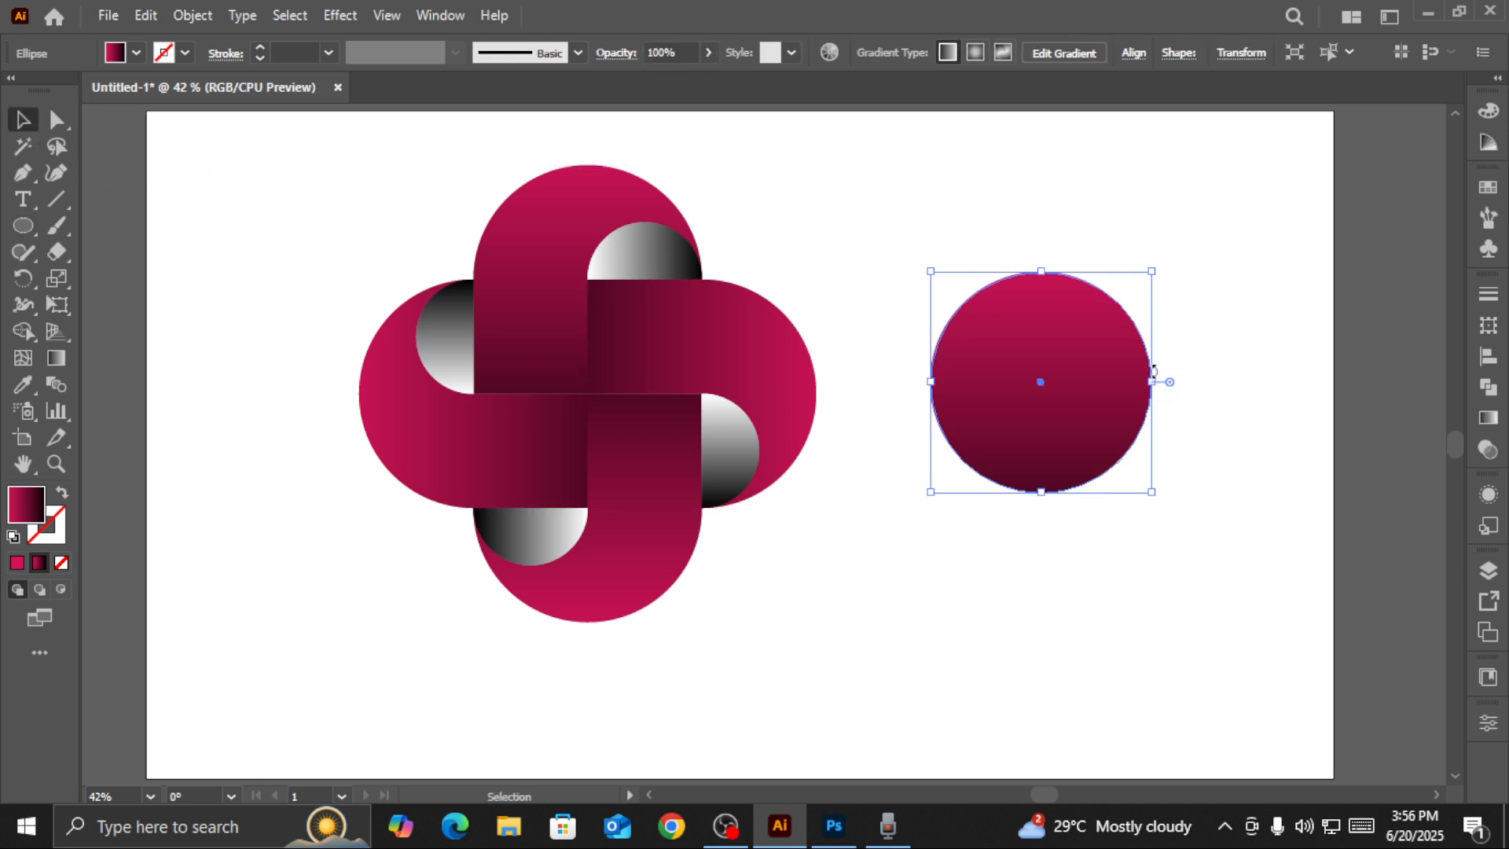
pyautogui.moveTo(1093, 371); pyautogui.dragTo(1077, 371)
# Fill the circle with the White, Black gradient preset and swap its stops so black comes first
pyautogui.click(1491, 423)
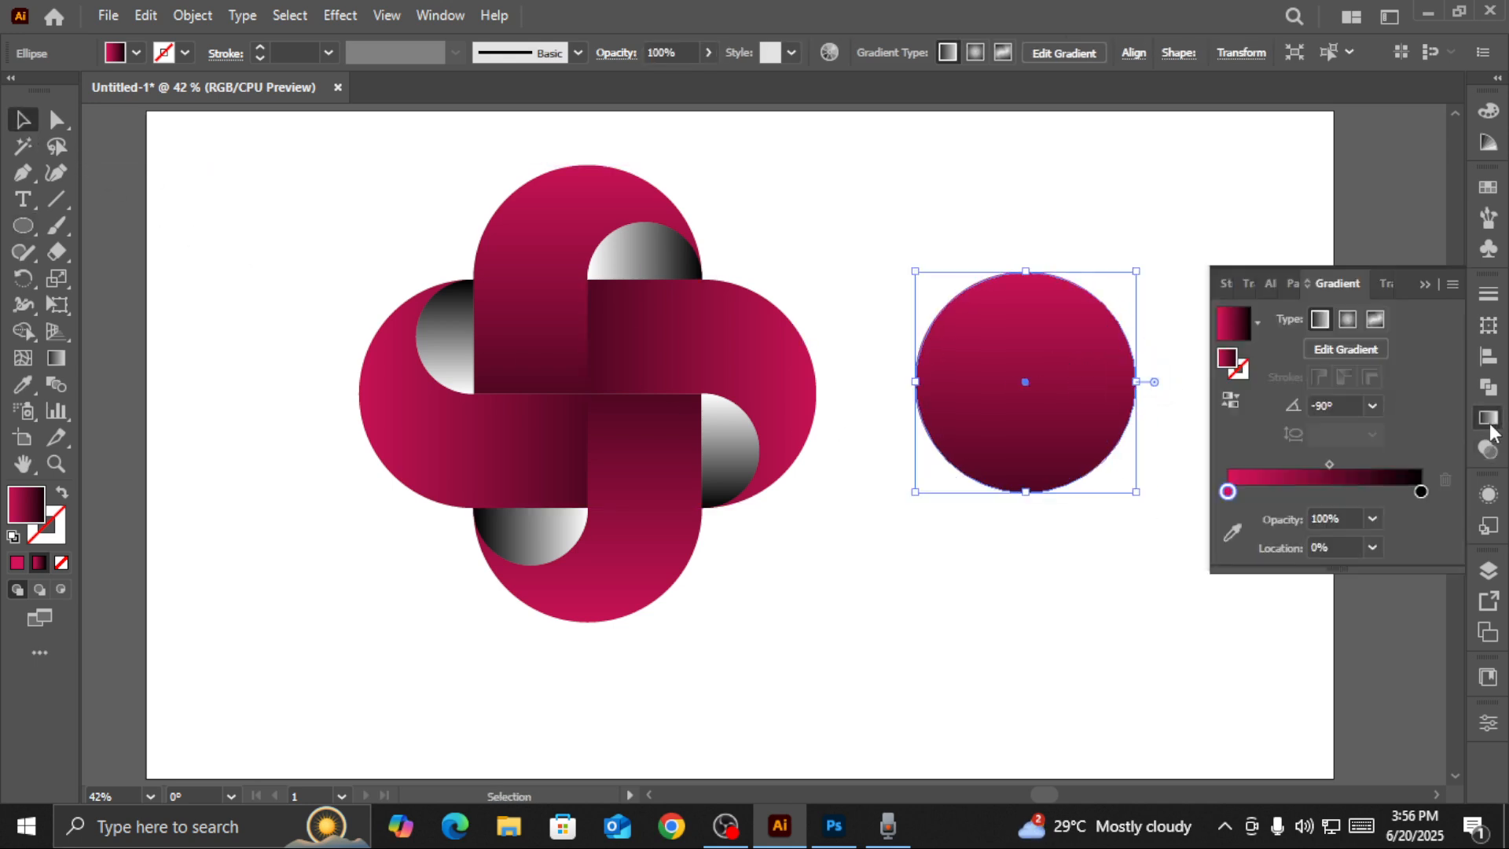
pyautogui.click(1258, 324)
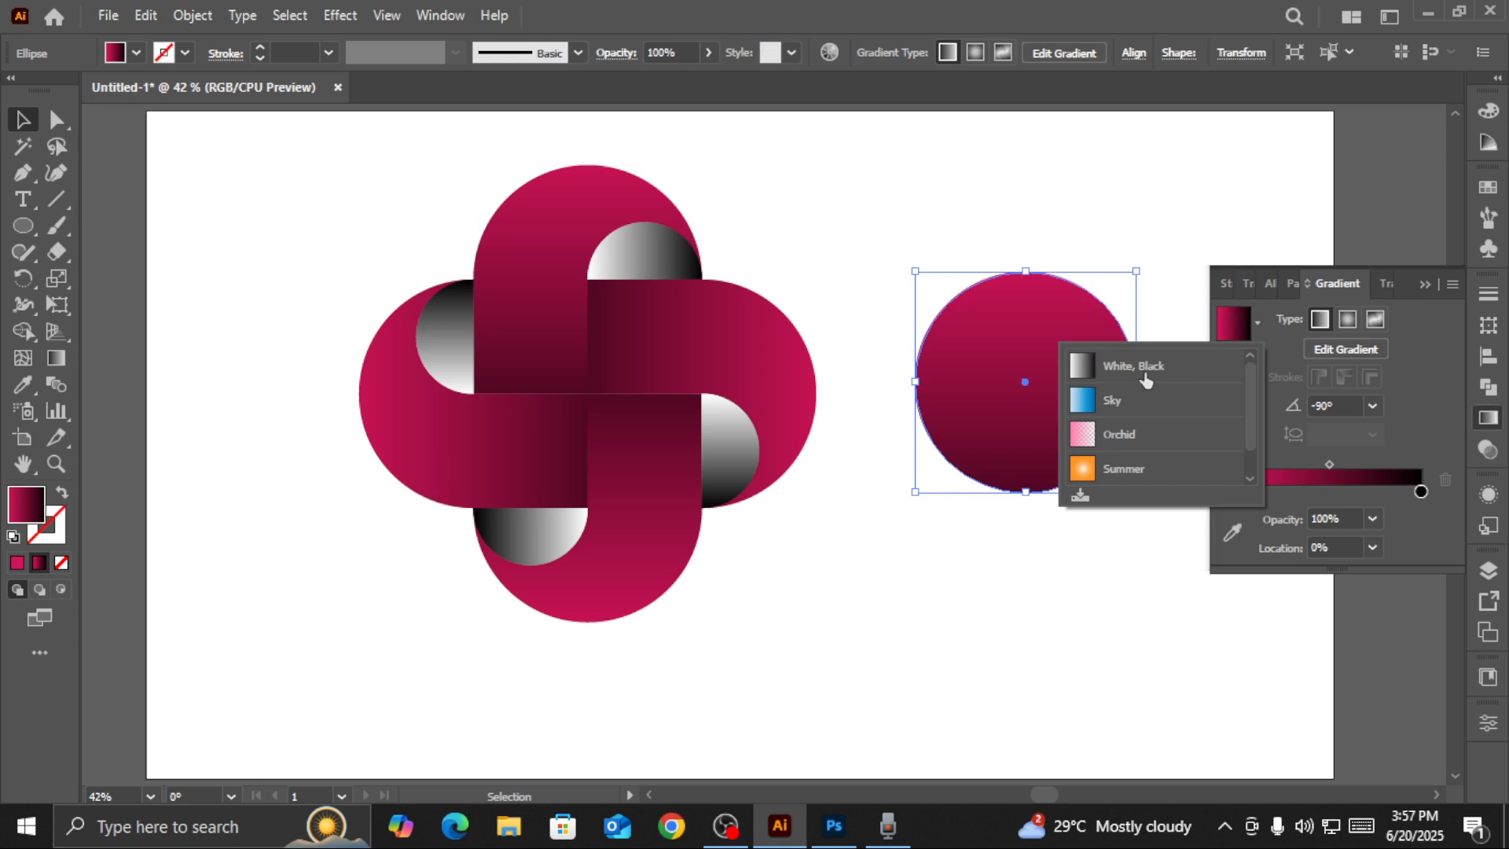
pyautogui.click(1145, 368)
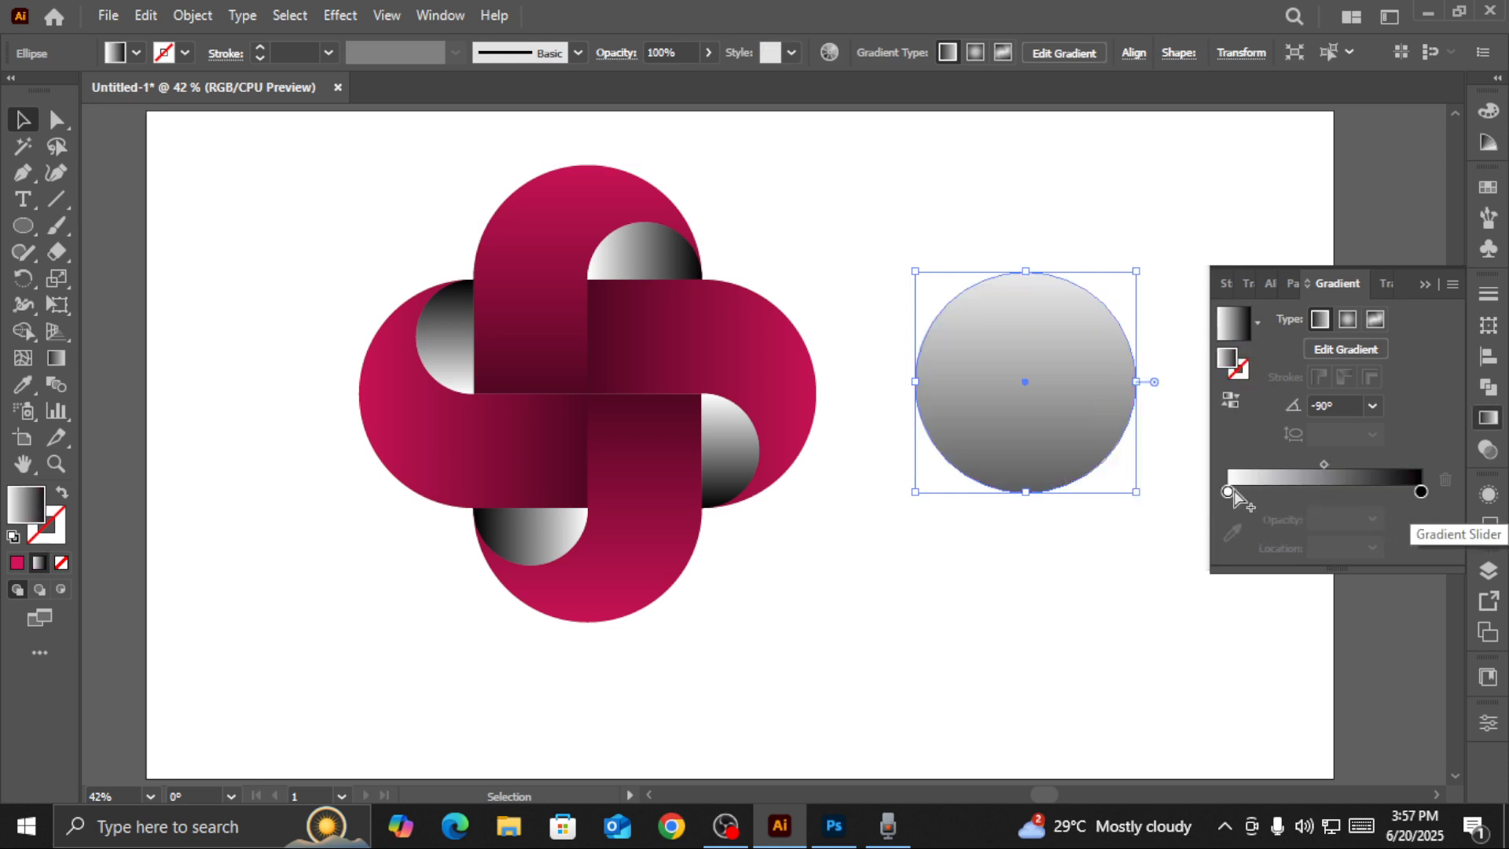
pyautogui.moveTo(1228, 492); pyautogui.dragTo(1311, 494)
pyautogui.moveTo(1421, 492); pyautogui.dragTo(1455, 497)
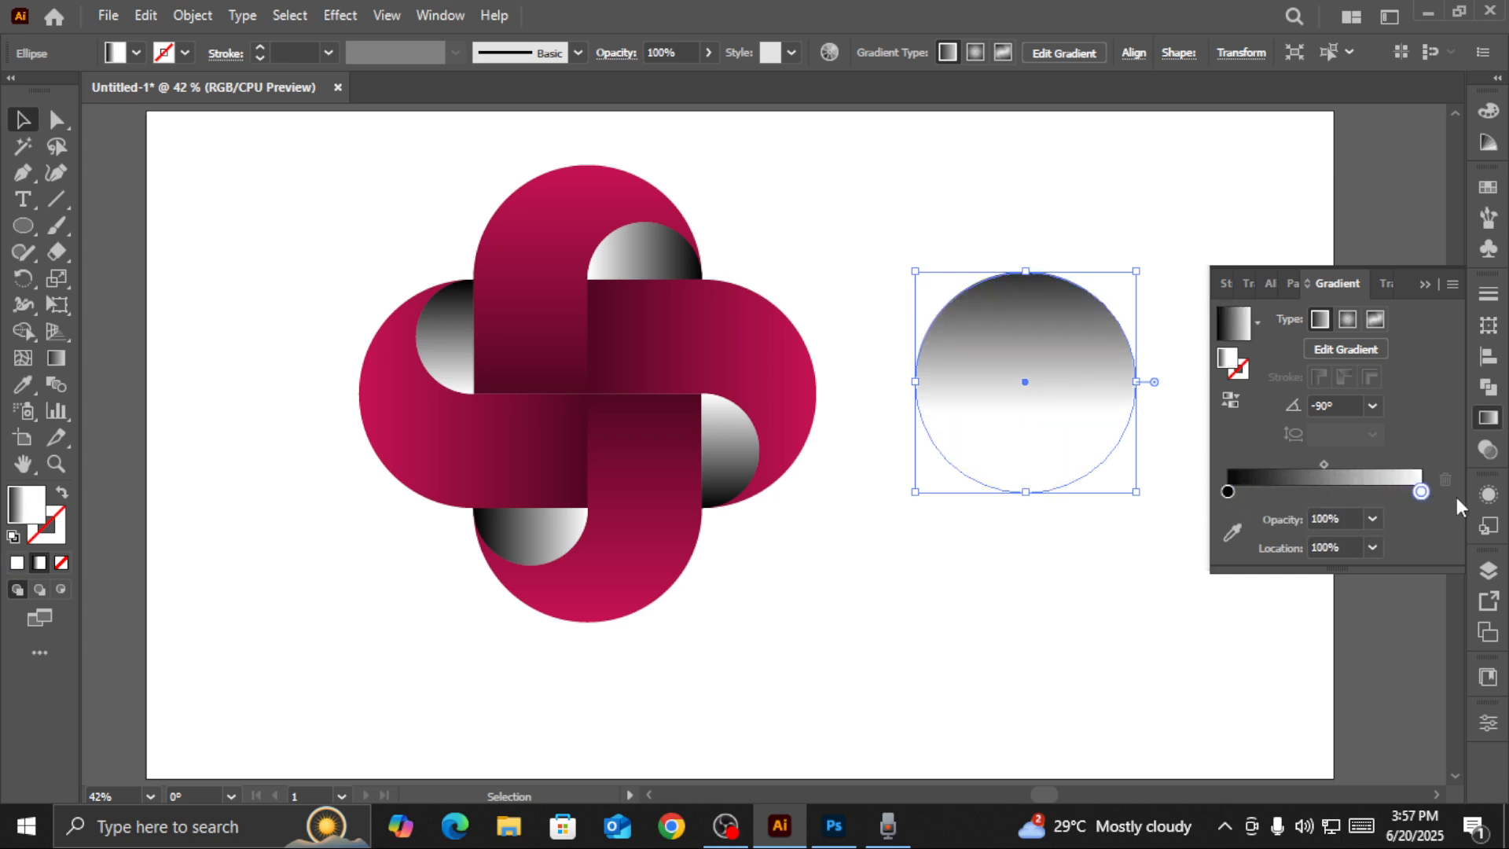
# Make the circle's gradient radial and set the outer white stop's opacity to 0%
pyautogui.click(1349, 316)
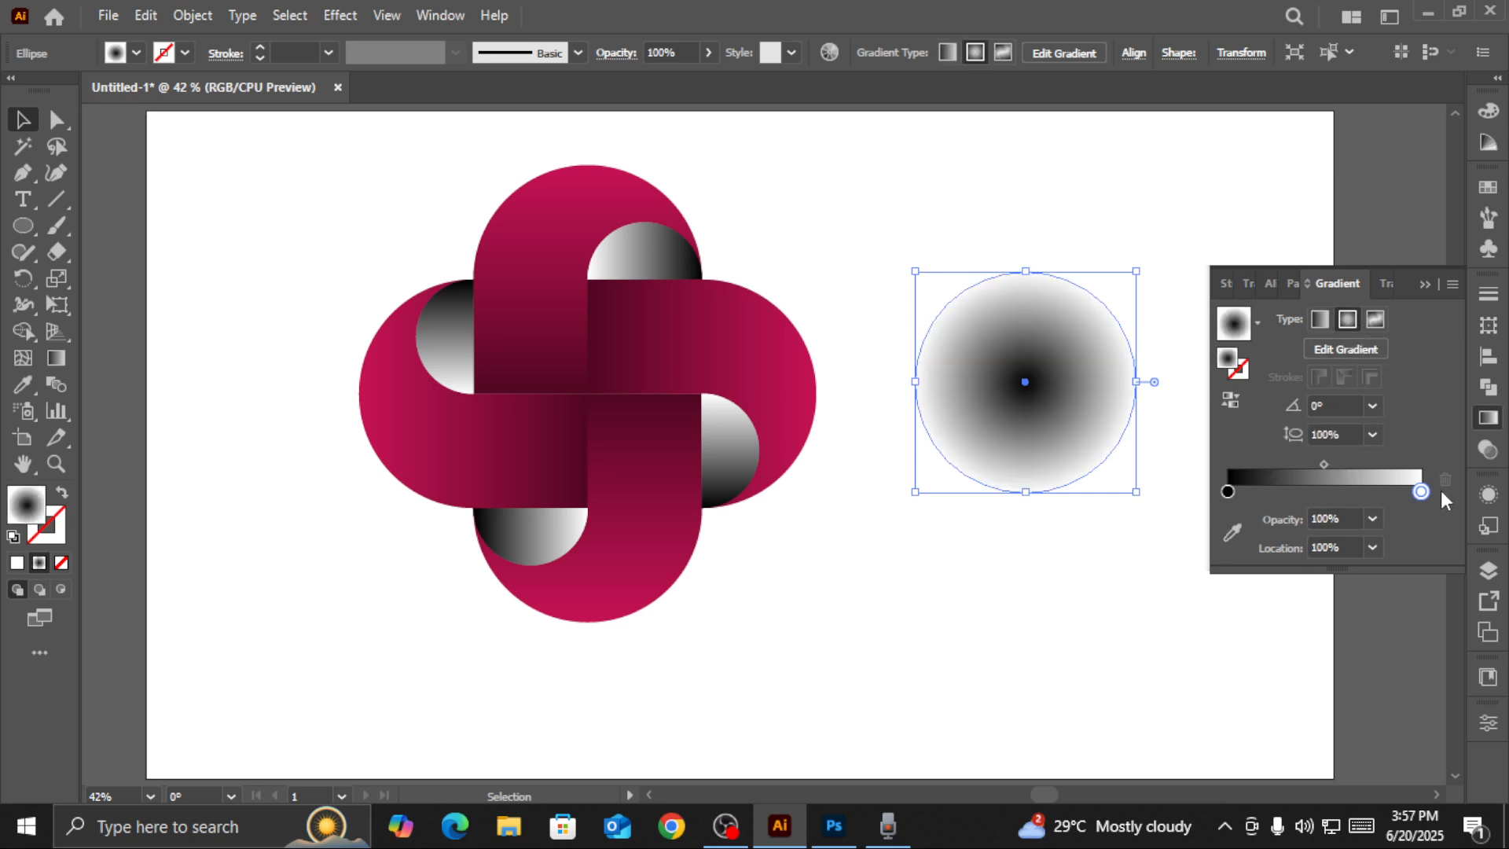
pyautogui.click(1373, 520)
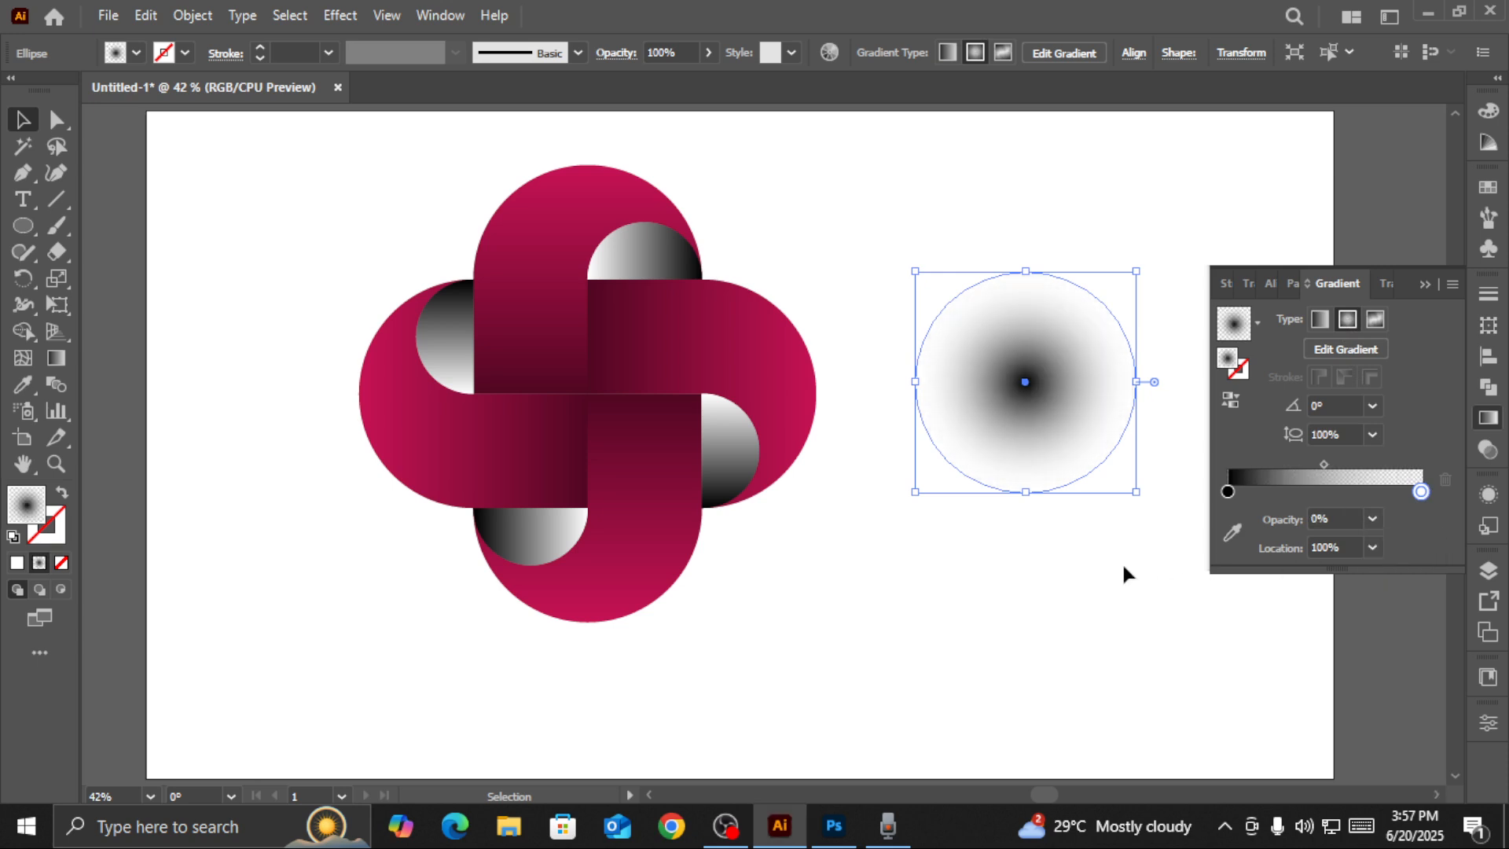
pyautogui.click(1388, 544)
pyautogui.click(1431, 286)
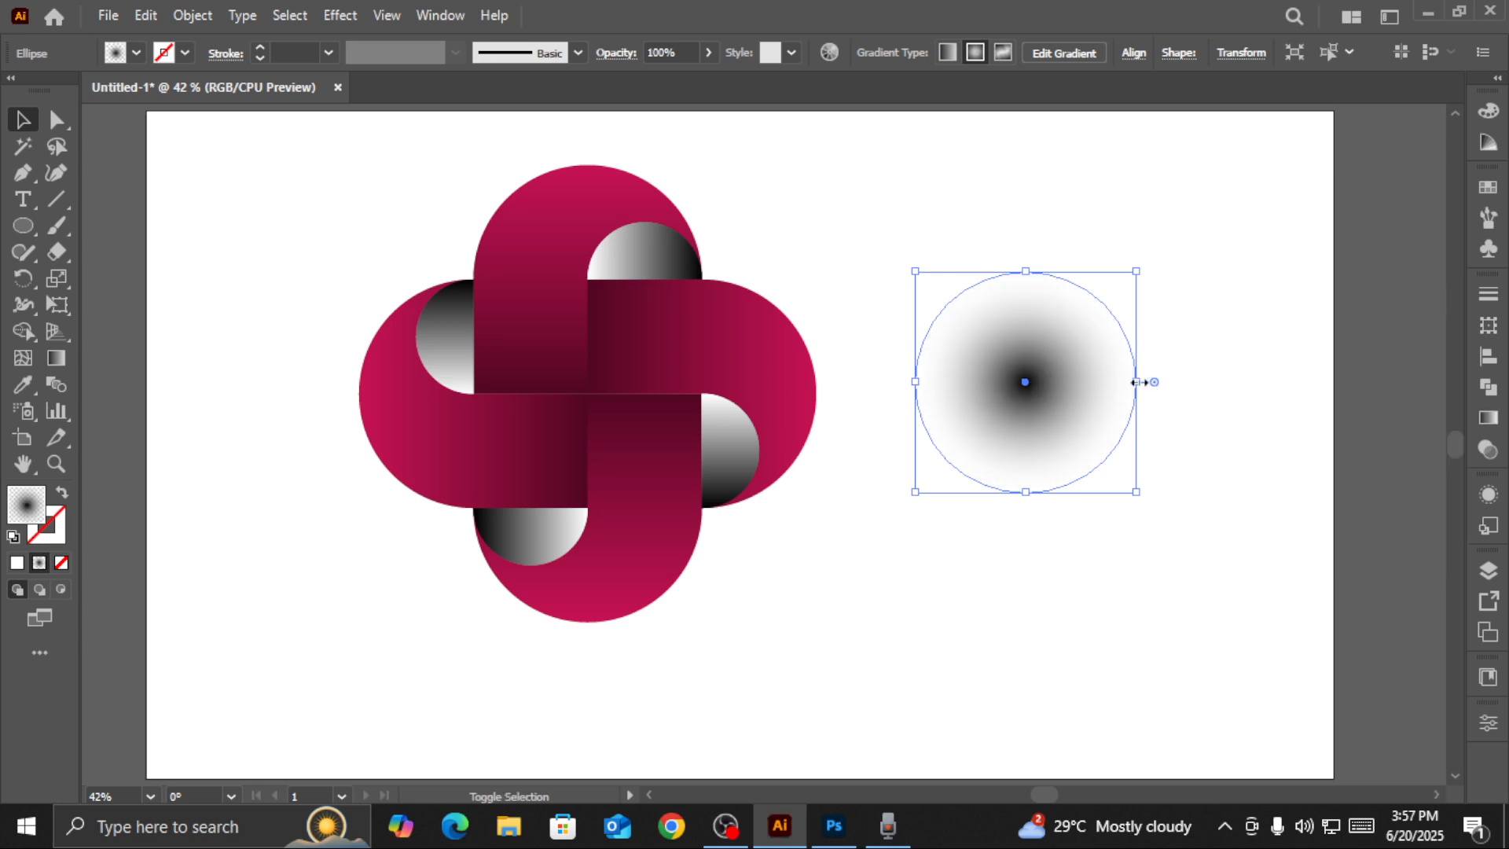
# Resize the faded circle to slightly smaller than drawn and move it a little down and to the right
pyautogui.moveTo(1135, 381); pyautogui.dragTo(1174, 381)
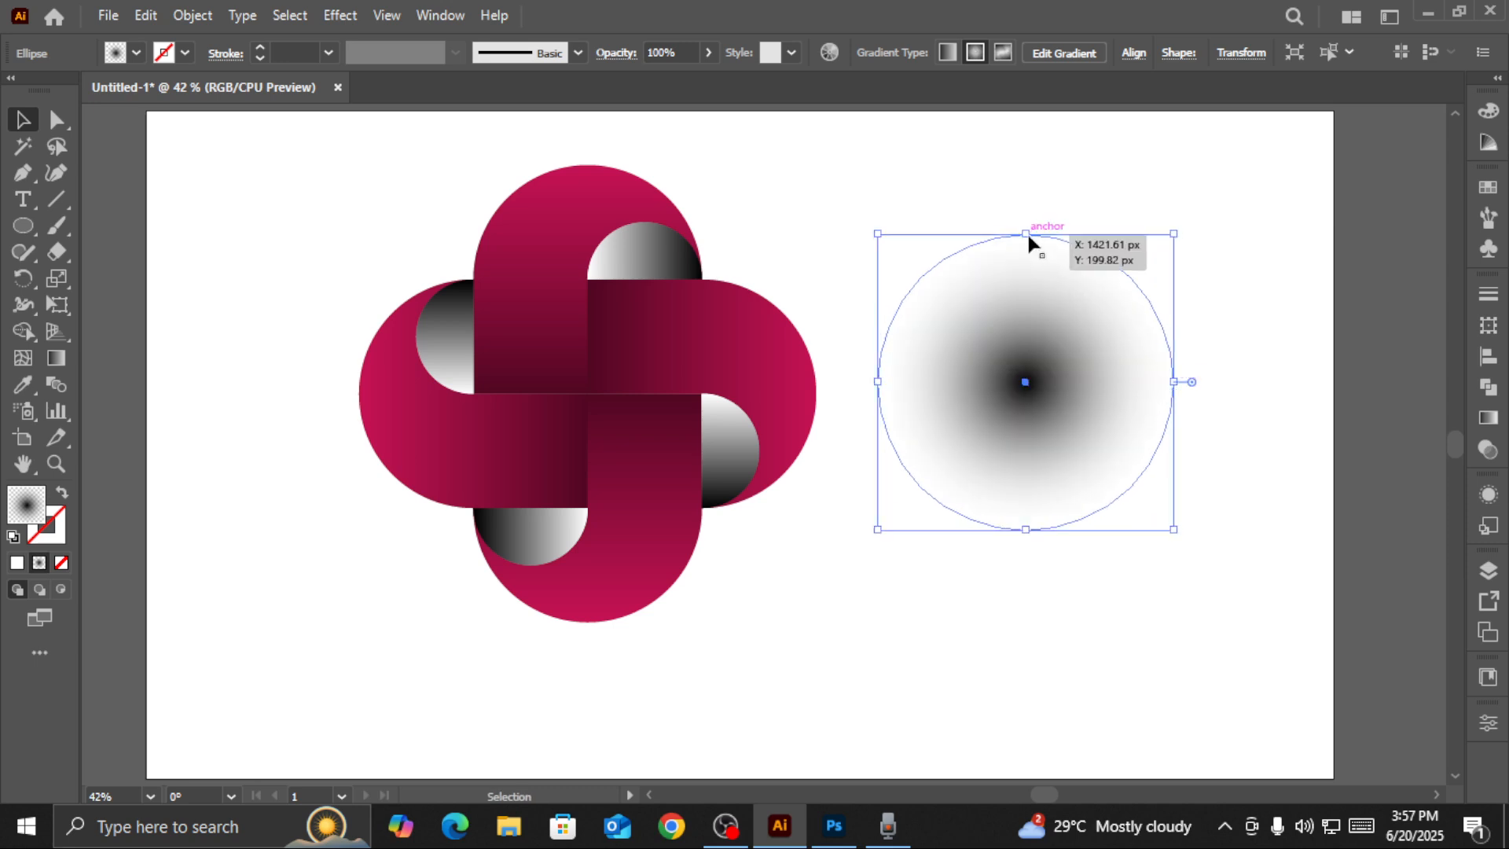
pyautogui.moveTo(1030, 234); pyautogui.dragTo(1049, 343)
pyautogui.moveTo(1121, 436)
pyautogui.mouseDown()
pyautogui.moveTo(1202, 436)
pyautogui.moveTo(1110, 426)
pyautogui.mouseUp()
pyautogui.moveTo(1222, 424); pyautogui.dragTo(1145, 427)
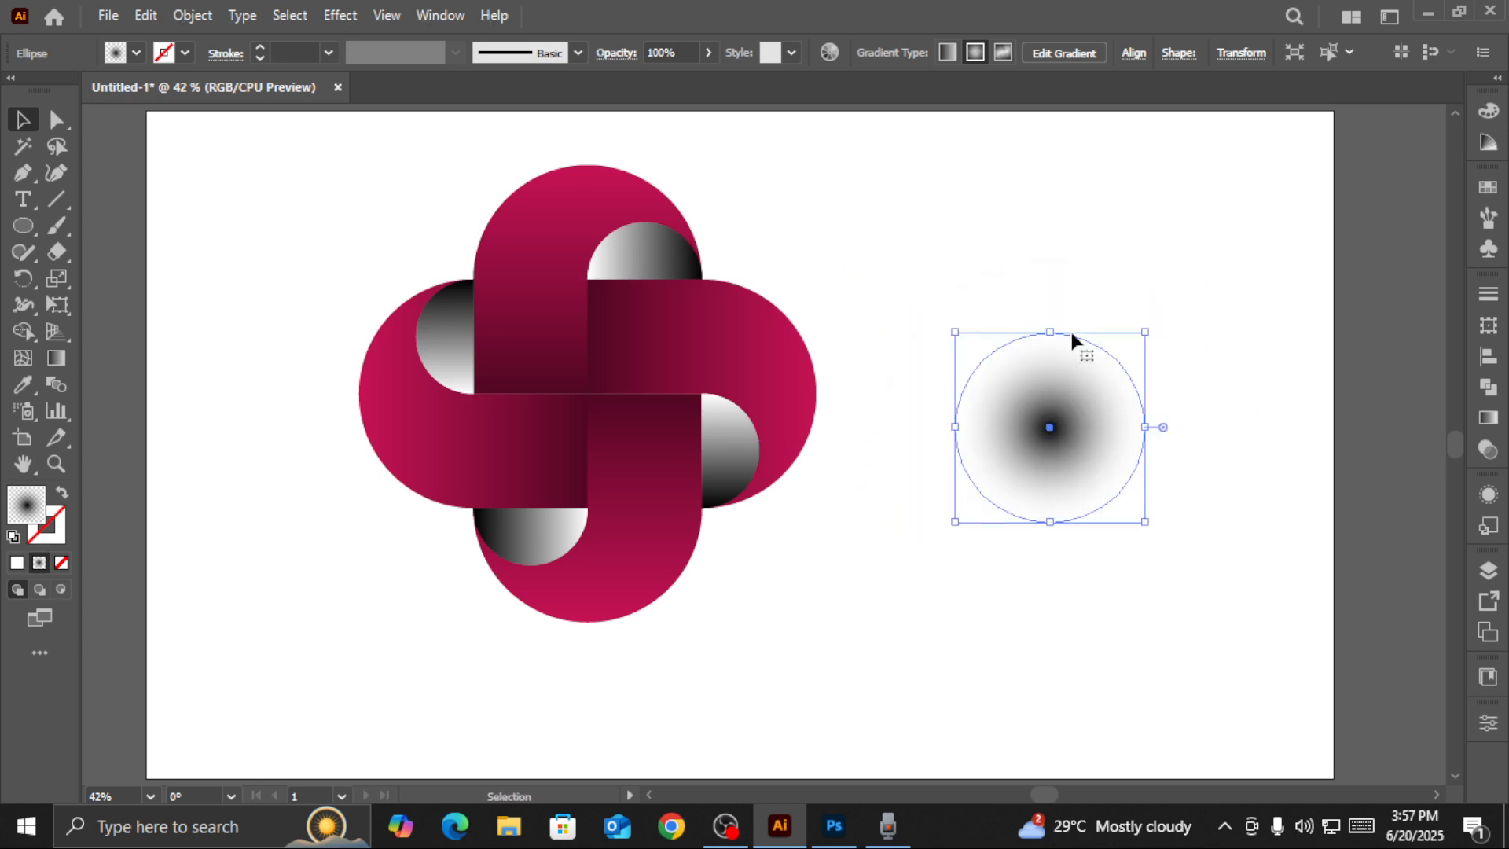
# Flatten the faded circle into a wide, thin ellipse and place it centred beneath the logo as a shadow
pyautogui.moveTo(1054, 330); pyautogui.dragTo(1053, 470)
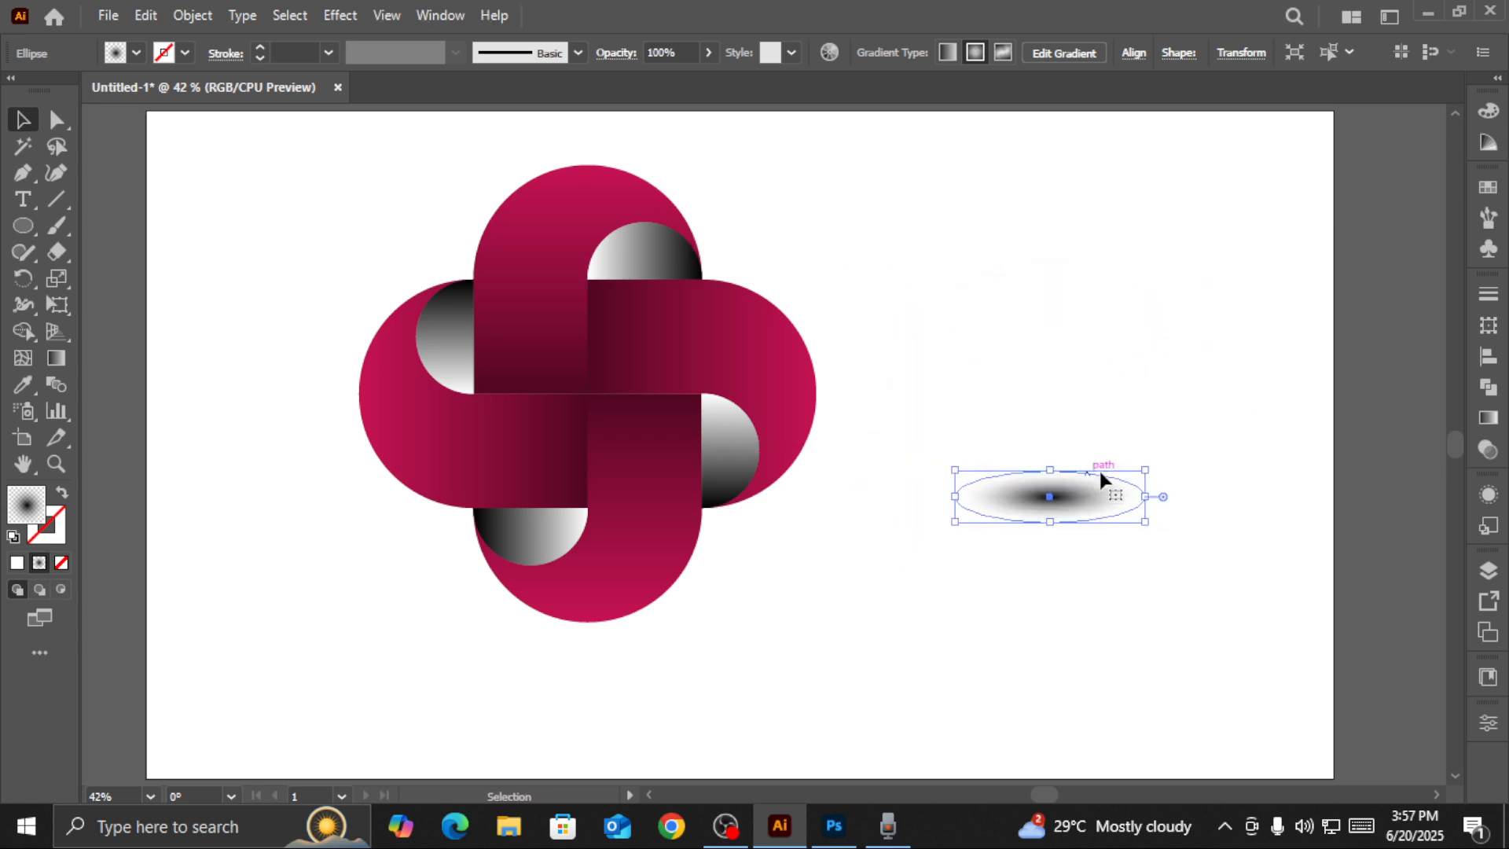
pyautogui.moveTo(1149, 497); pyautogui.dragTo(1219, 497)
pyautogui.moveTo(1036, 505); pyautogui.dragTo(627, 640)
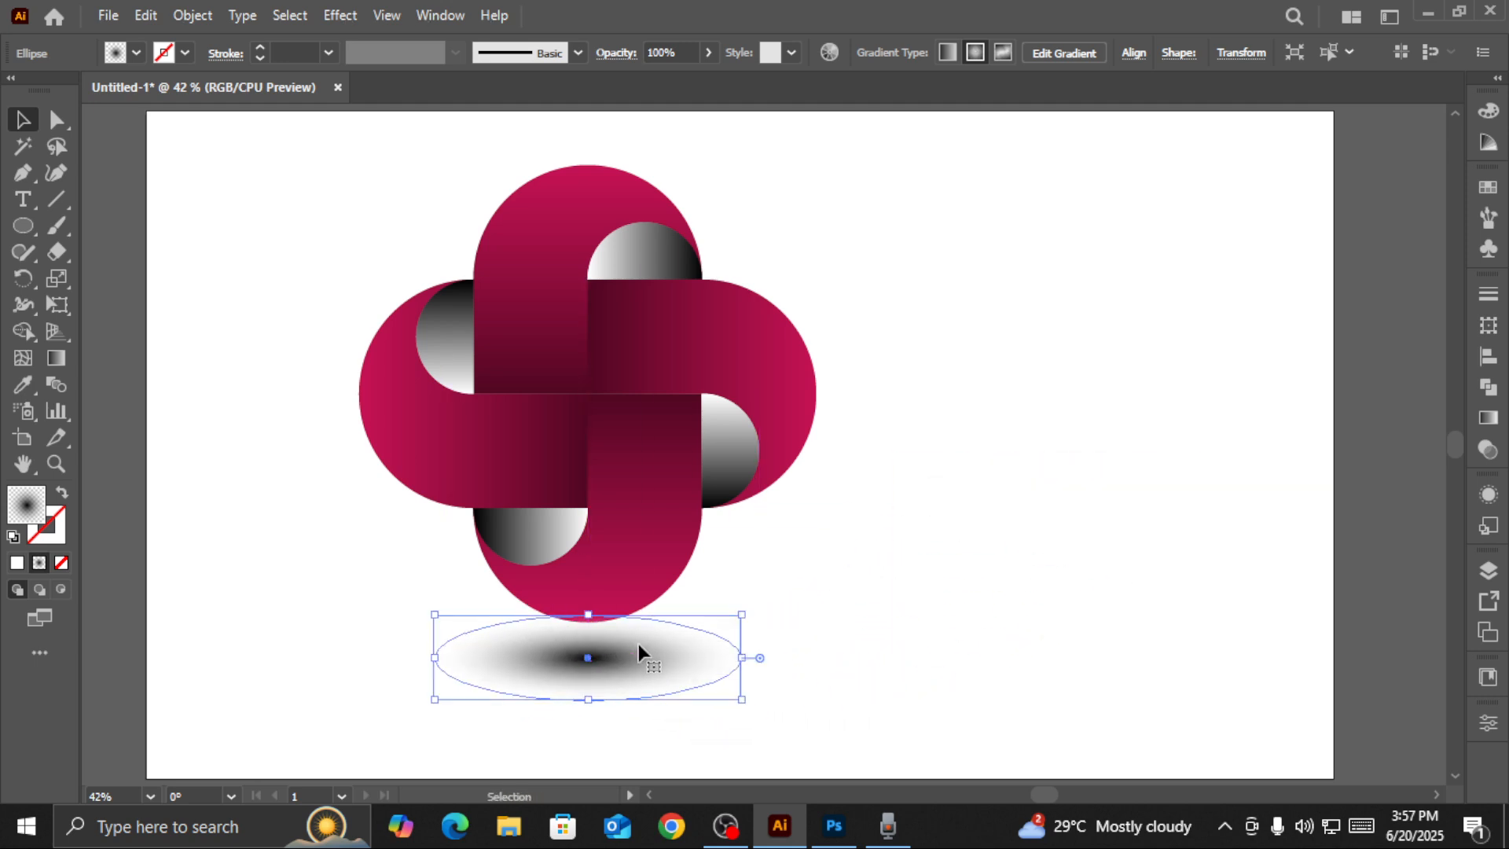
# Send the shadow ellipse to the back, behind the logo
pyautogui.rightClick(638, 646)
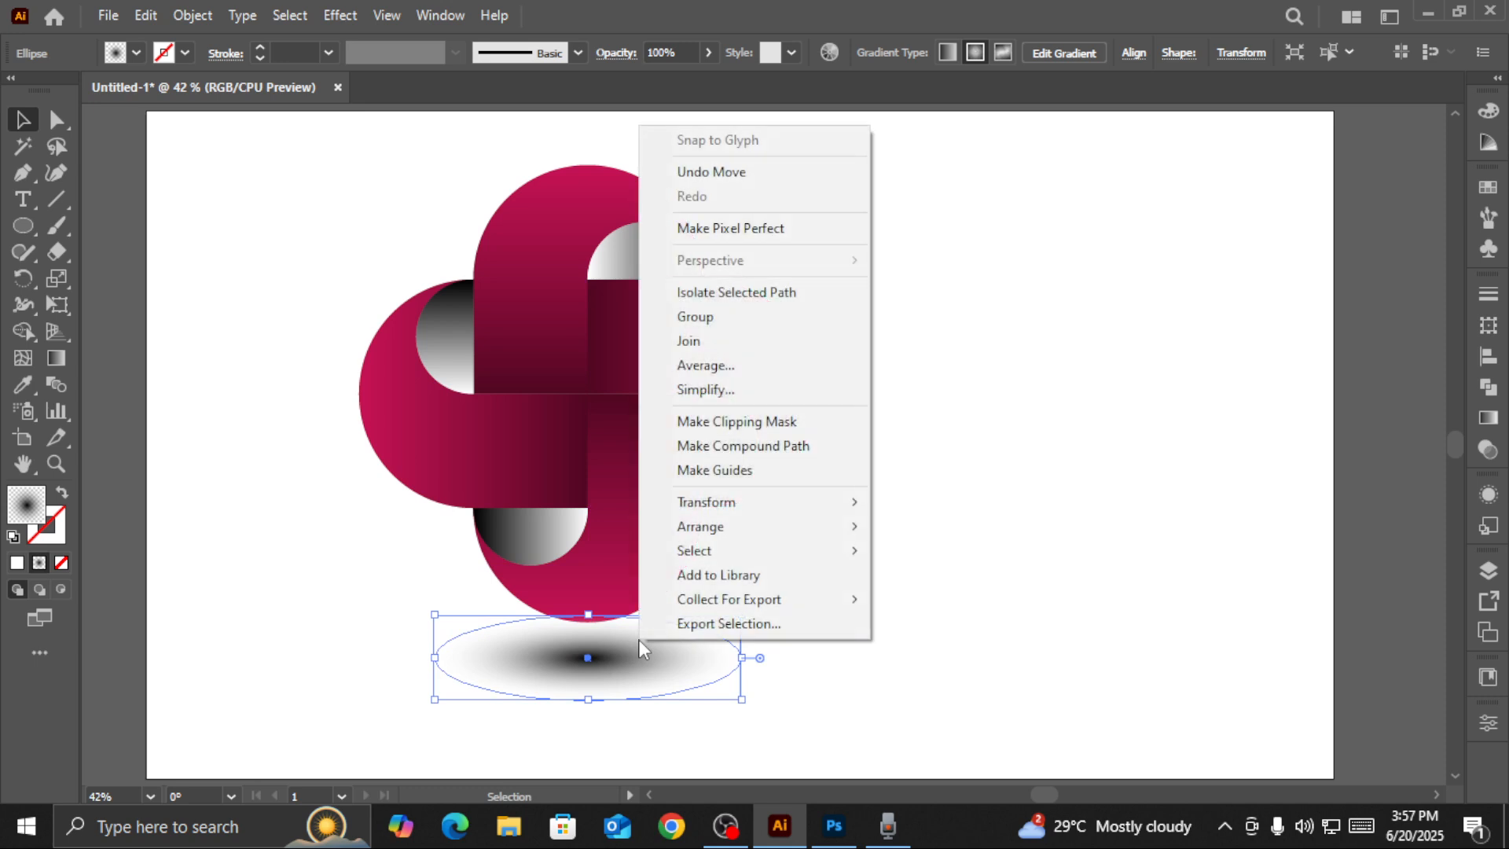
pyautogui.moveTo(776, 523)
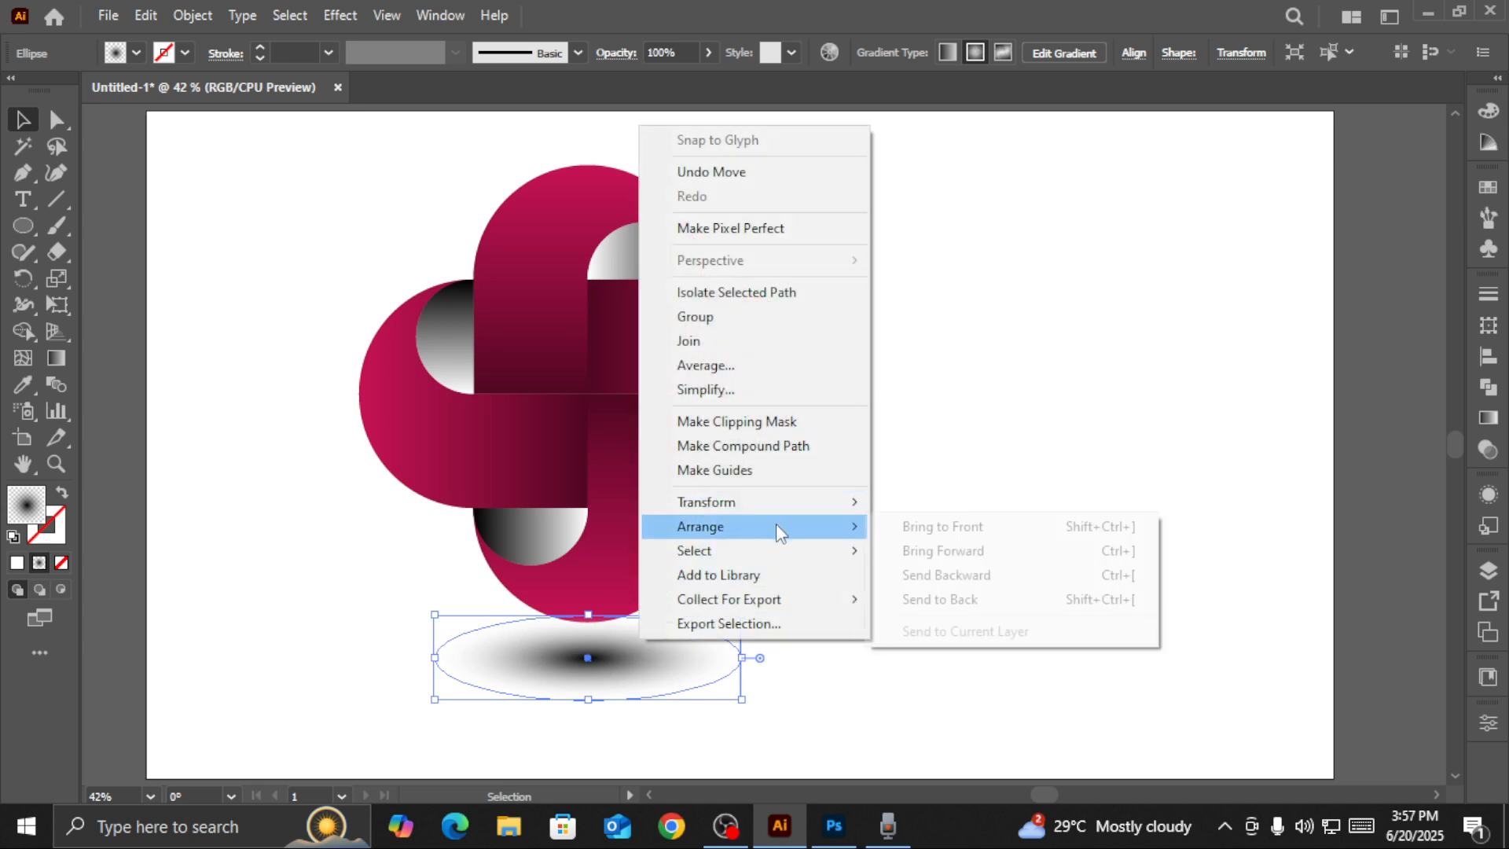
pyautogui.click(975, 599)
pyautogui.click(1004, 480)
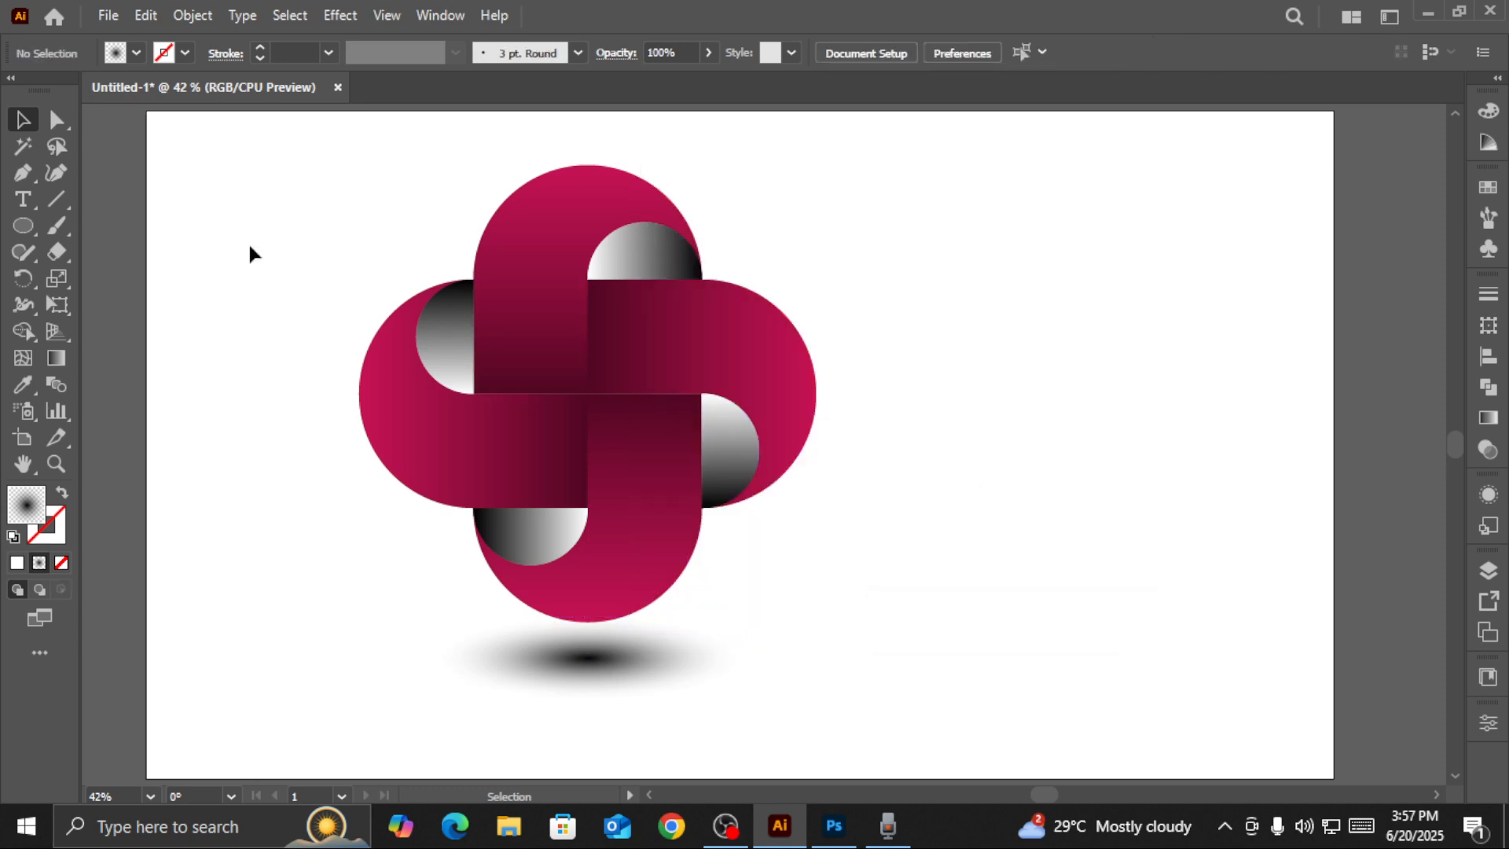
# Move the logo together with its shadow to the centre of the artboard
pyautogui.moveTo(230, 202); pyautogui.dragTo(880, 691)
pyautogui.moveTo(589, 431); pyautogui.dragTo(702, 419)
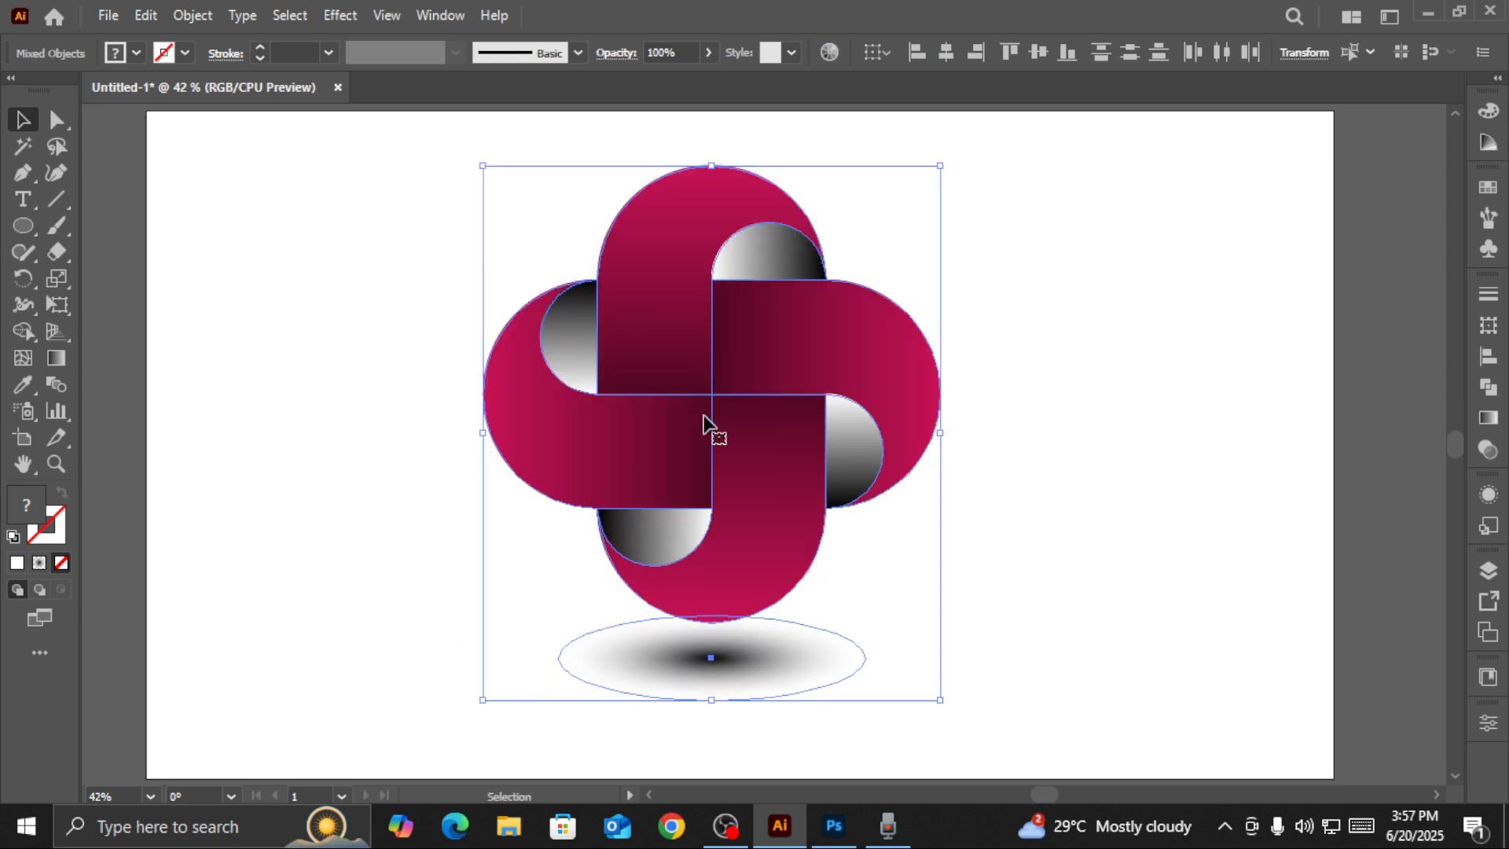
pyautogui.click(1029, 346)
pyautogui.moveTo(340, 192); pyautogui.dragTo(989, 668)
pyautogui.moveTo(821, 515)
pyautogui.mouseDown()
pyautogui.moveTo(782, 499)
pyautogui.moveTo(830, 512)
pyautogui.mouseUp()
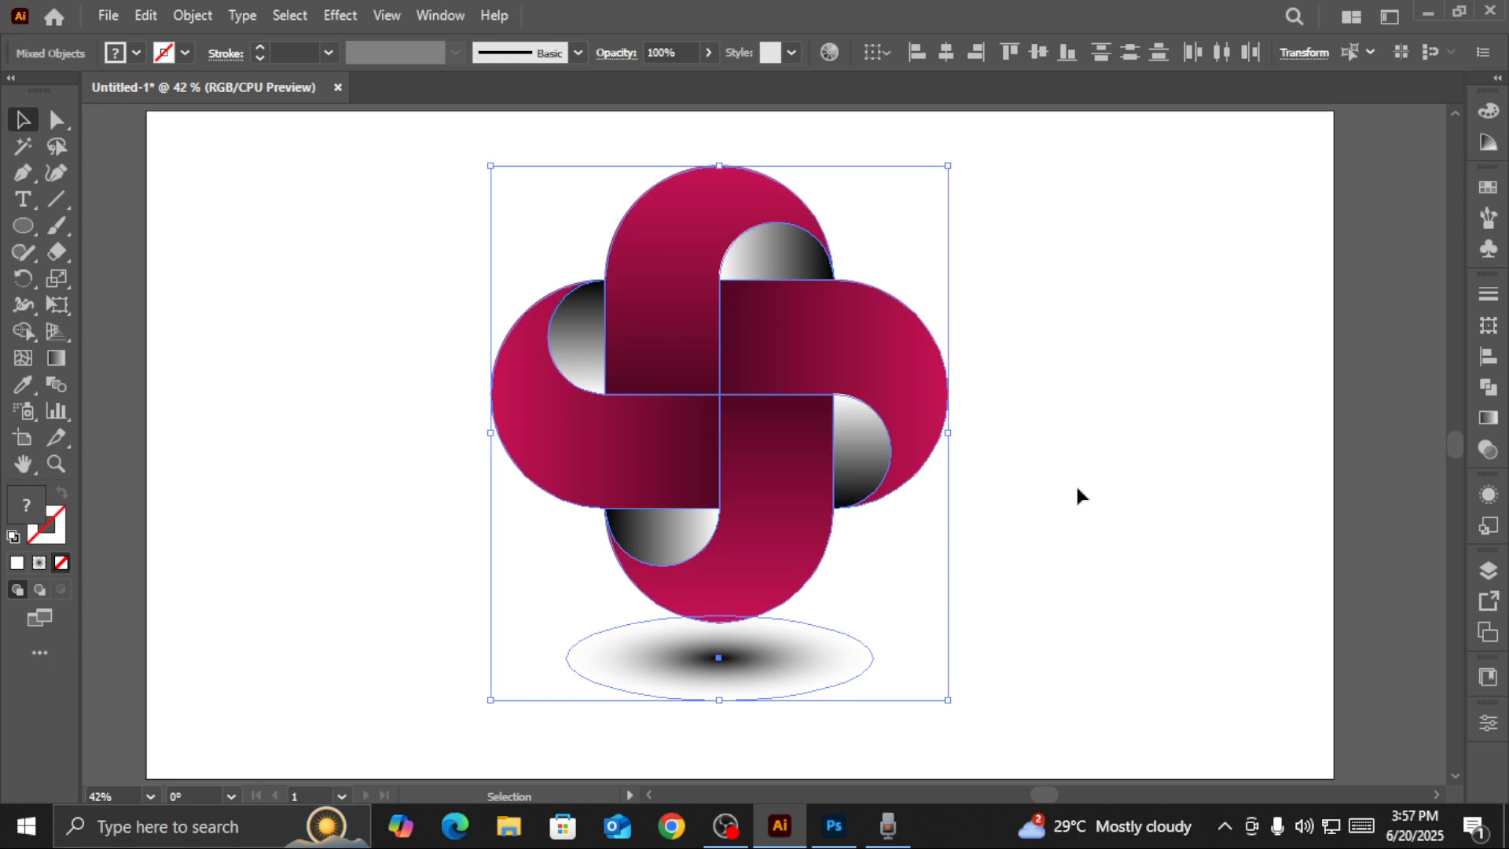
pyautogui.moveTo(786, 359); pyautogui.dragTo(814, 350)
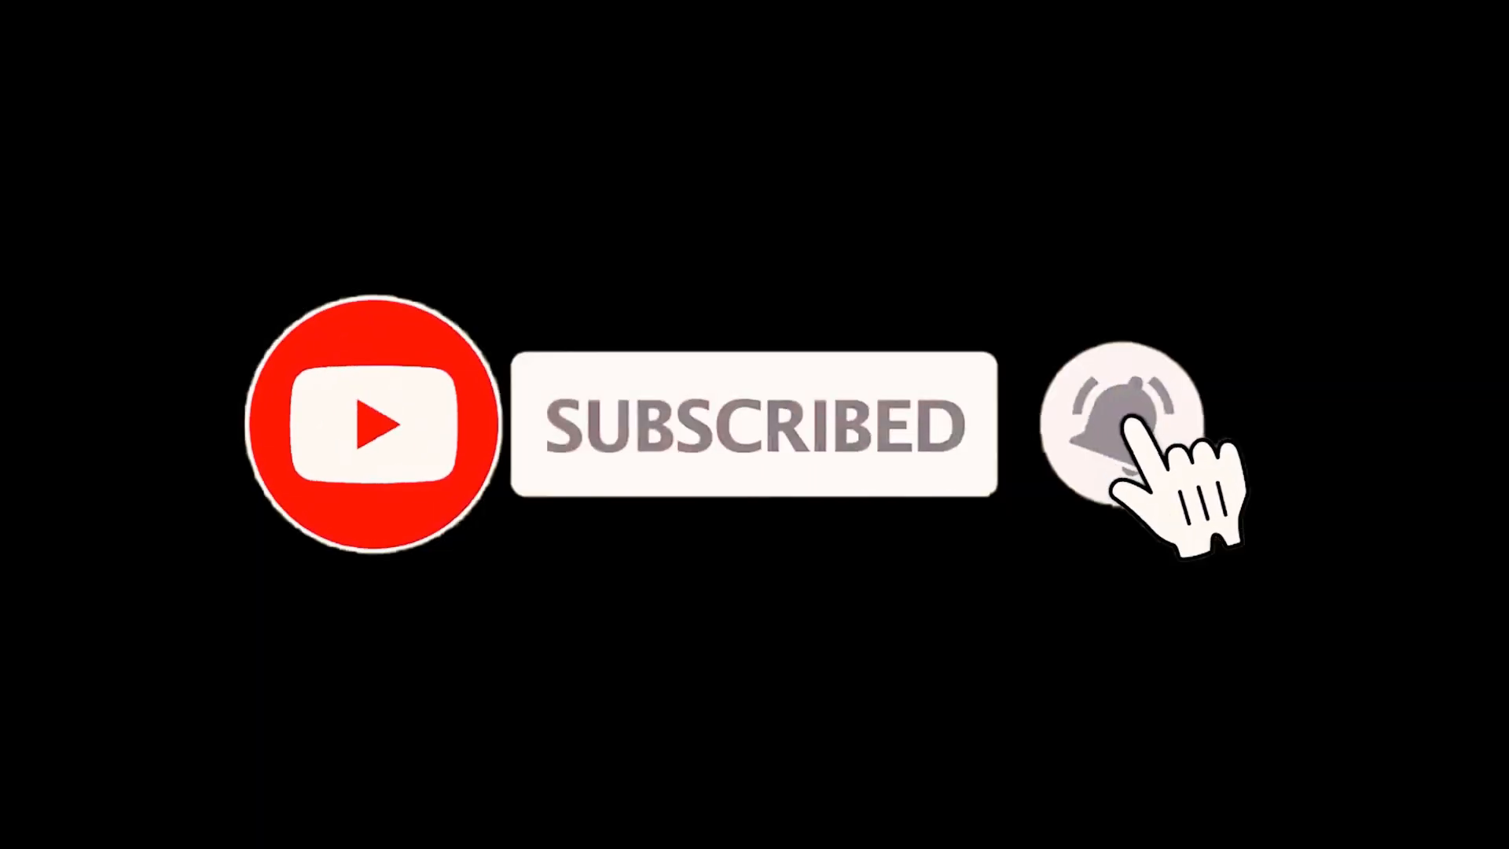